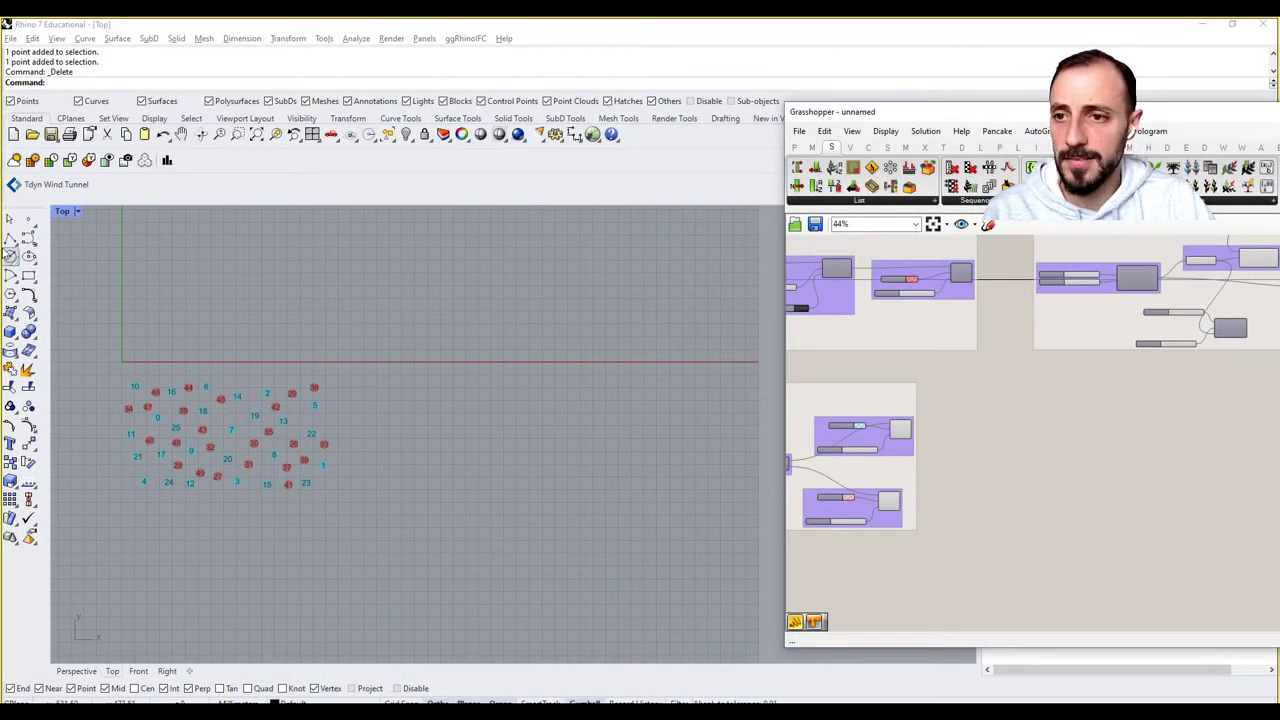
Step: Draw two roughly horizontal lines, one above the other, in the Top view
left_click(10, 240)
left_click(445, 390)
left_click(735, 389)
key("Return")
key("Return")
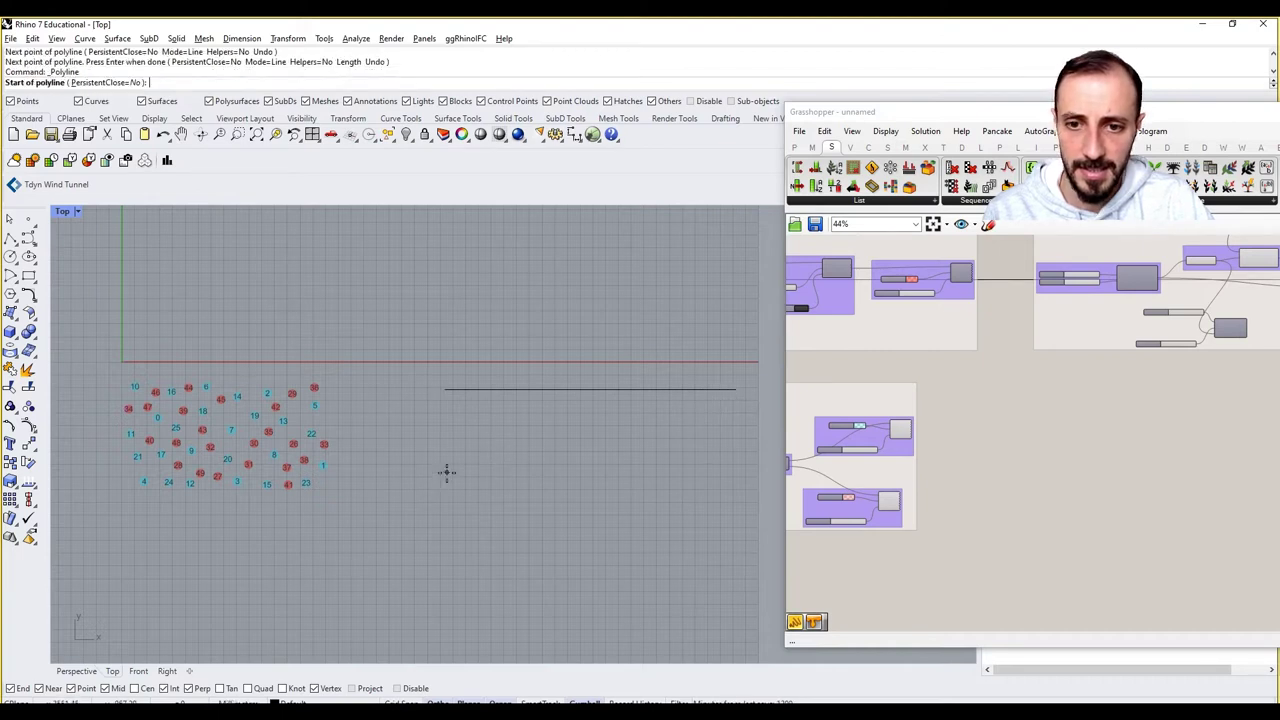
left_click(445, 477)
left_click(732, 462)
key("Return")
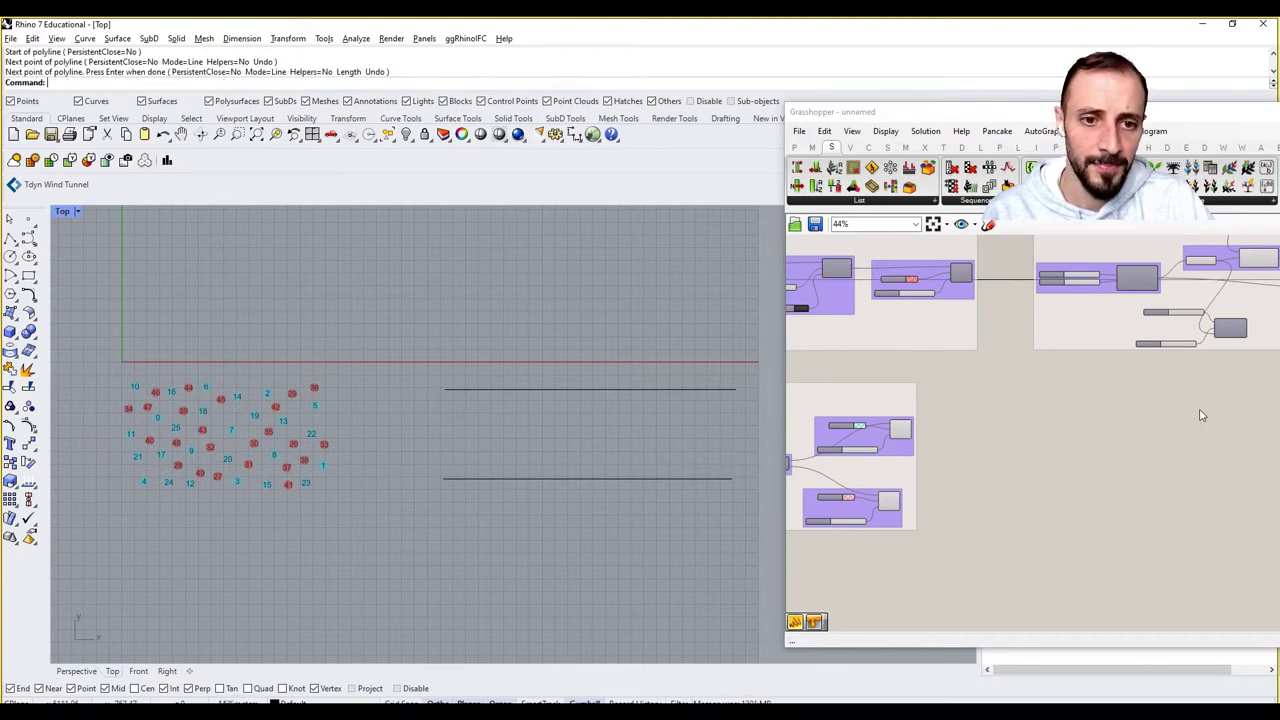
scroll(1100, 430, "up", 3)
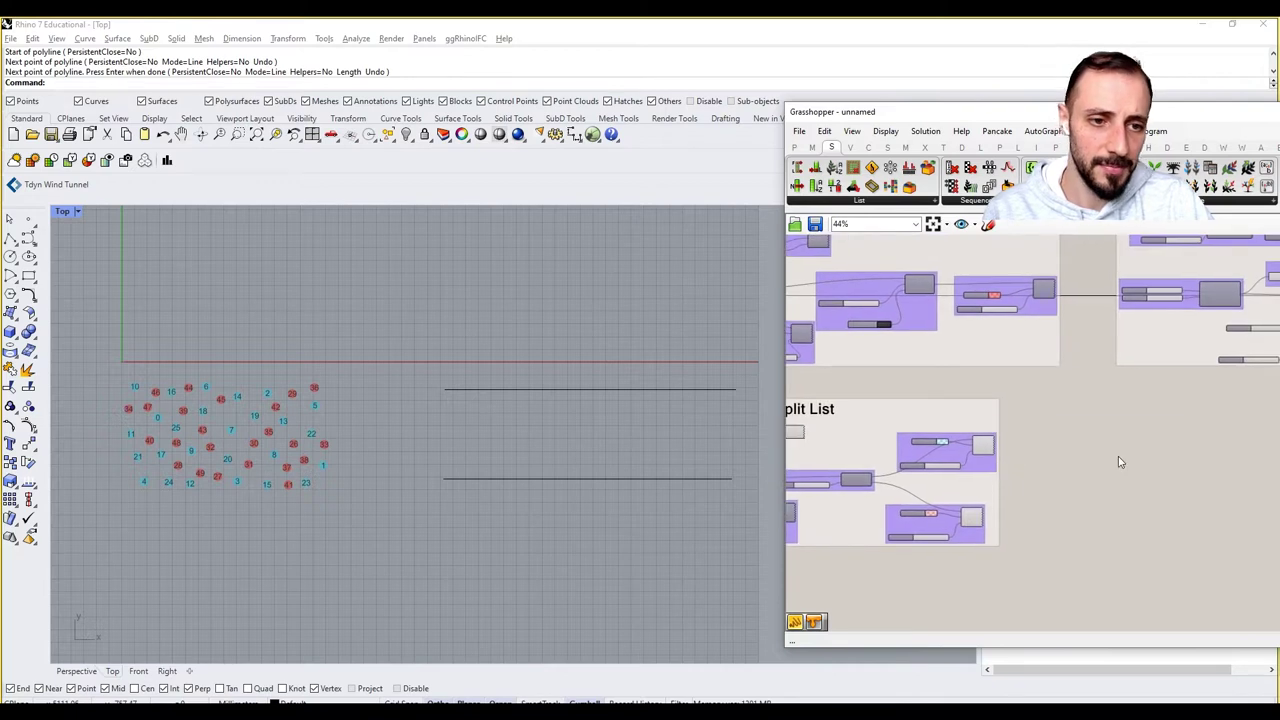
Step: Add a Curve parameter to the canvas by searching 'curve'
double_click(1119, 459)
type("curve")
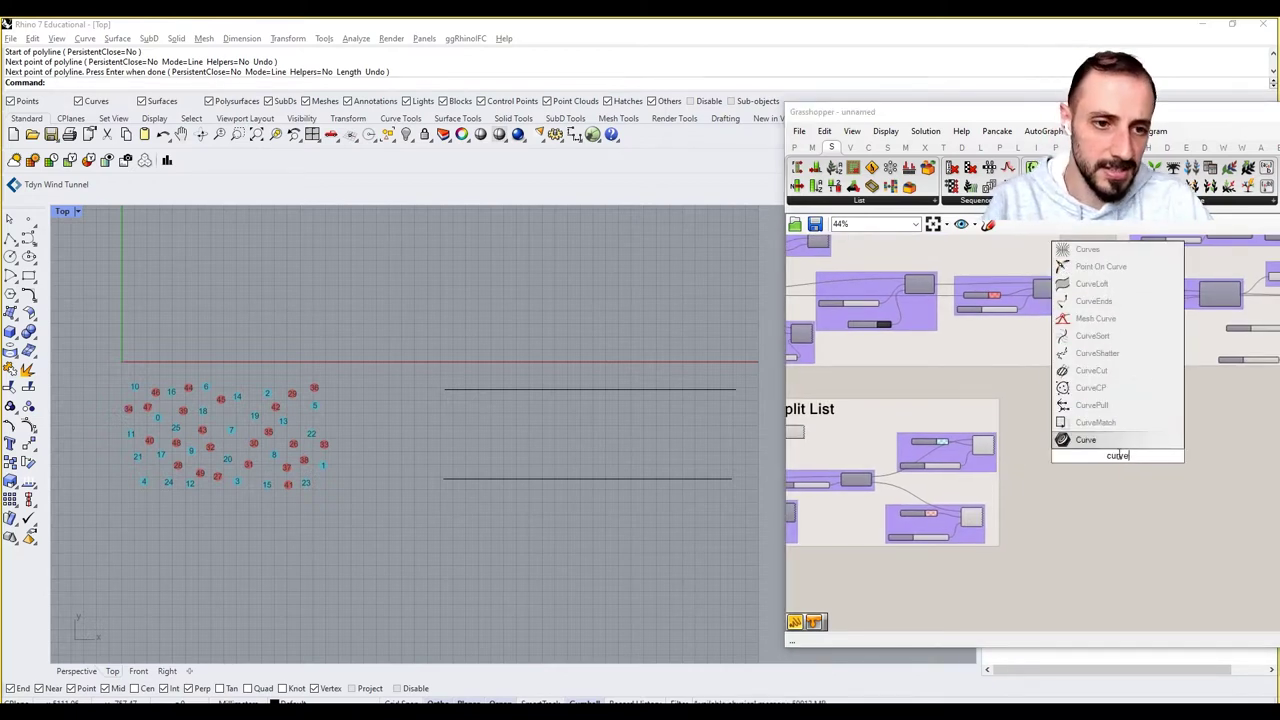
key("Return")
scroll(1117, 457, "up", 4)
left_click_drag(1128, 443, 1134, 403)
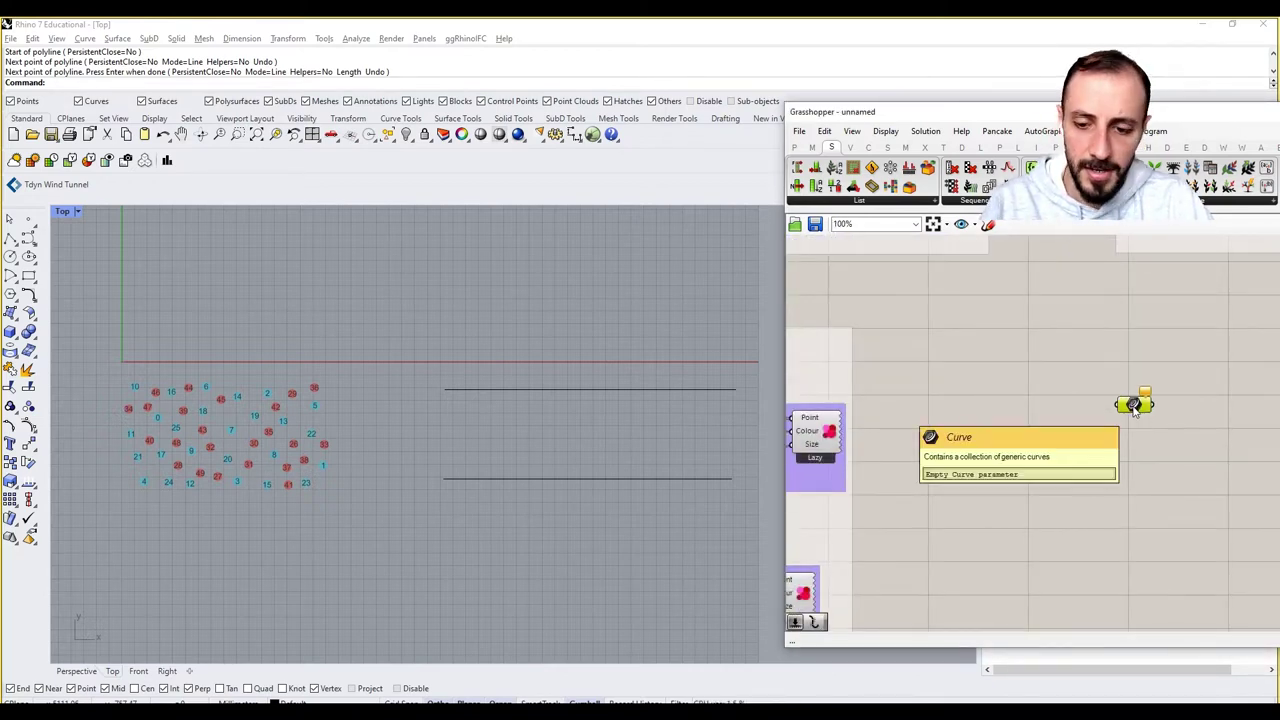
Step: Set the first Curve parameter to the upper line and the second to the lower line
right_click(1134, 410)
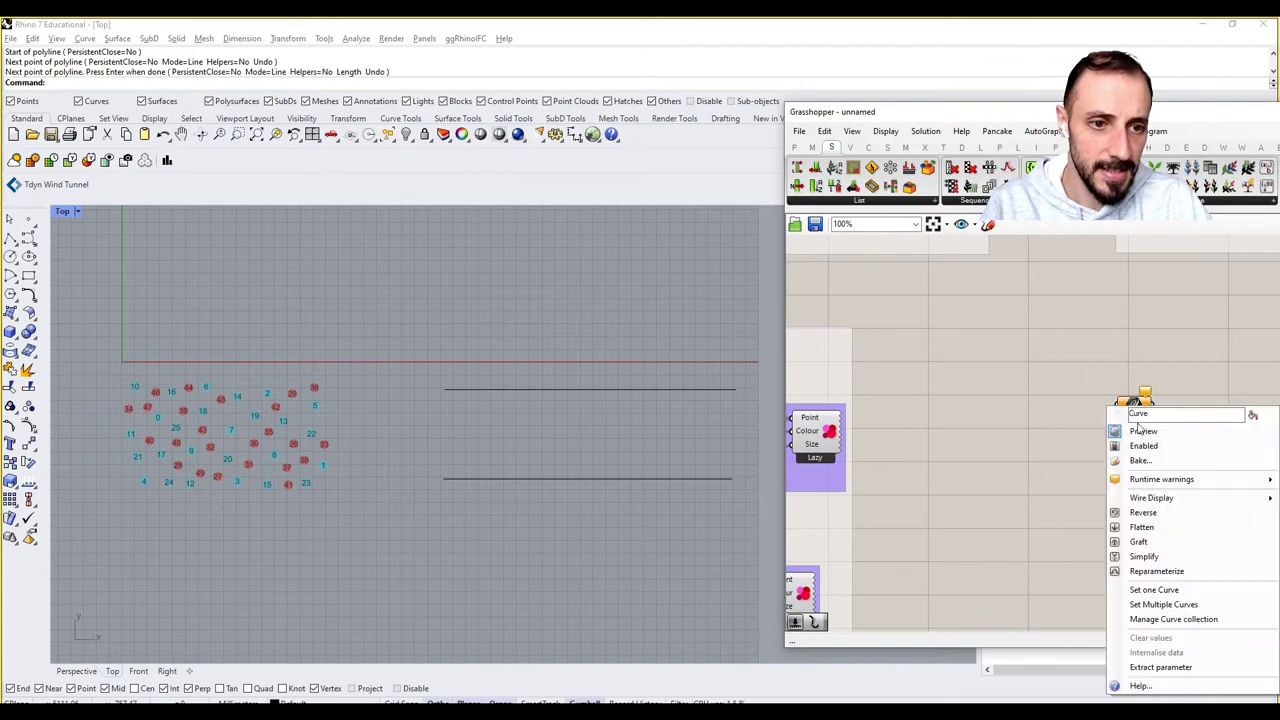
left_click(1147, 591)
left_click(712, 390)
right_click(1152, 490)
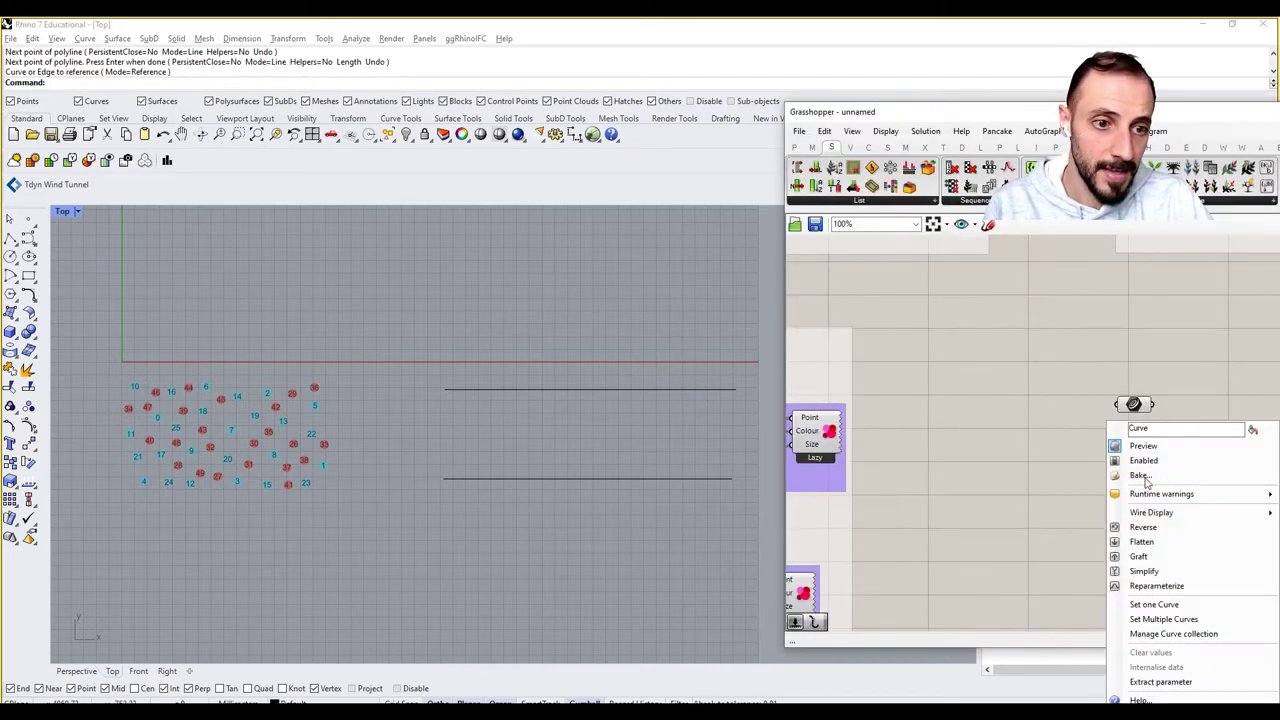
left_click(1148, 605)
left_click(591, 477)
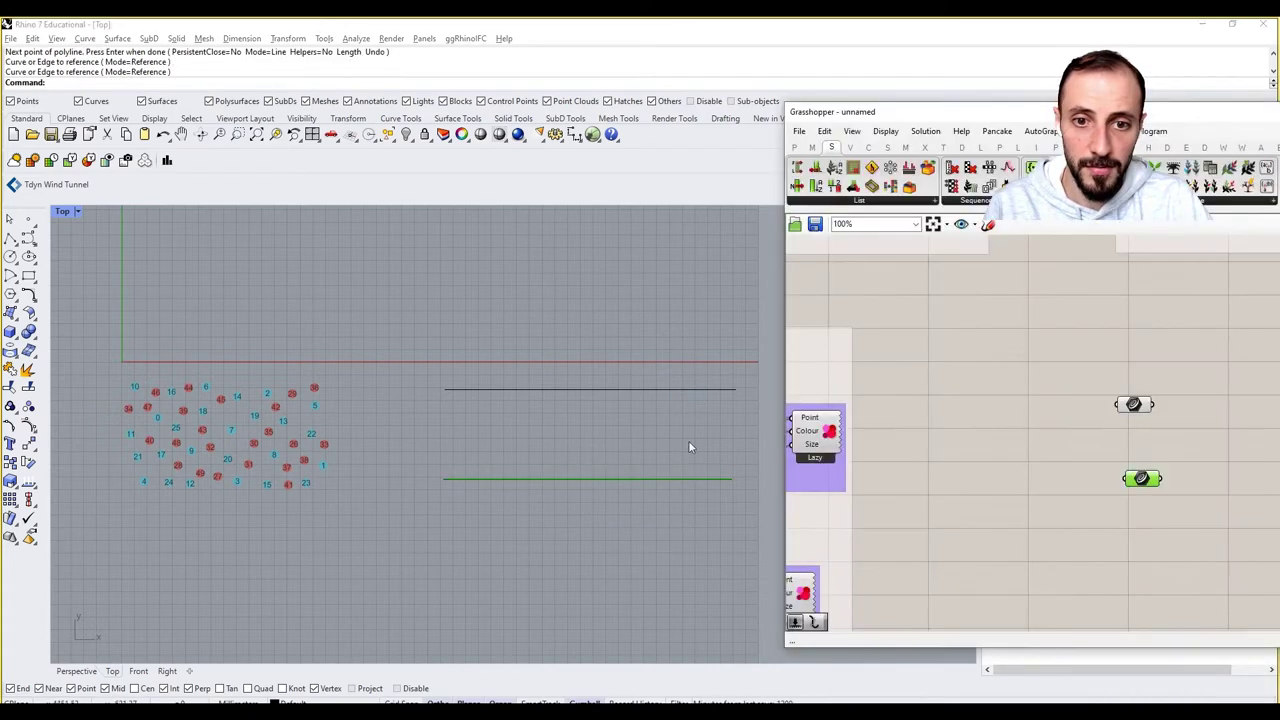
right_click_drag(1122, 450, 993, 447)
Step: Add a Divide Curve fed by the upper curve, plus a copy fed by the lower curve
double_click(1098, 408)
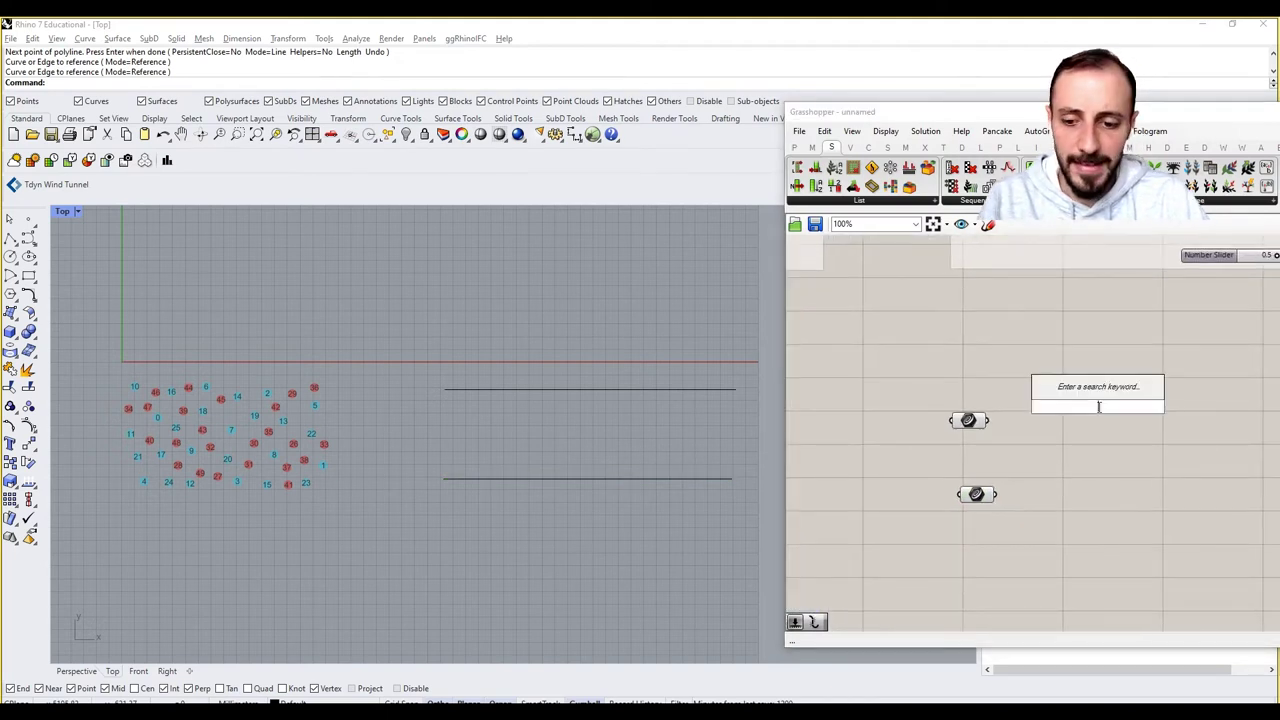
type("divide")
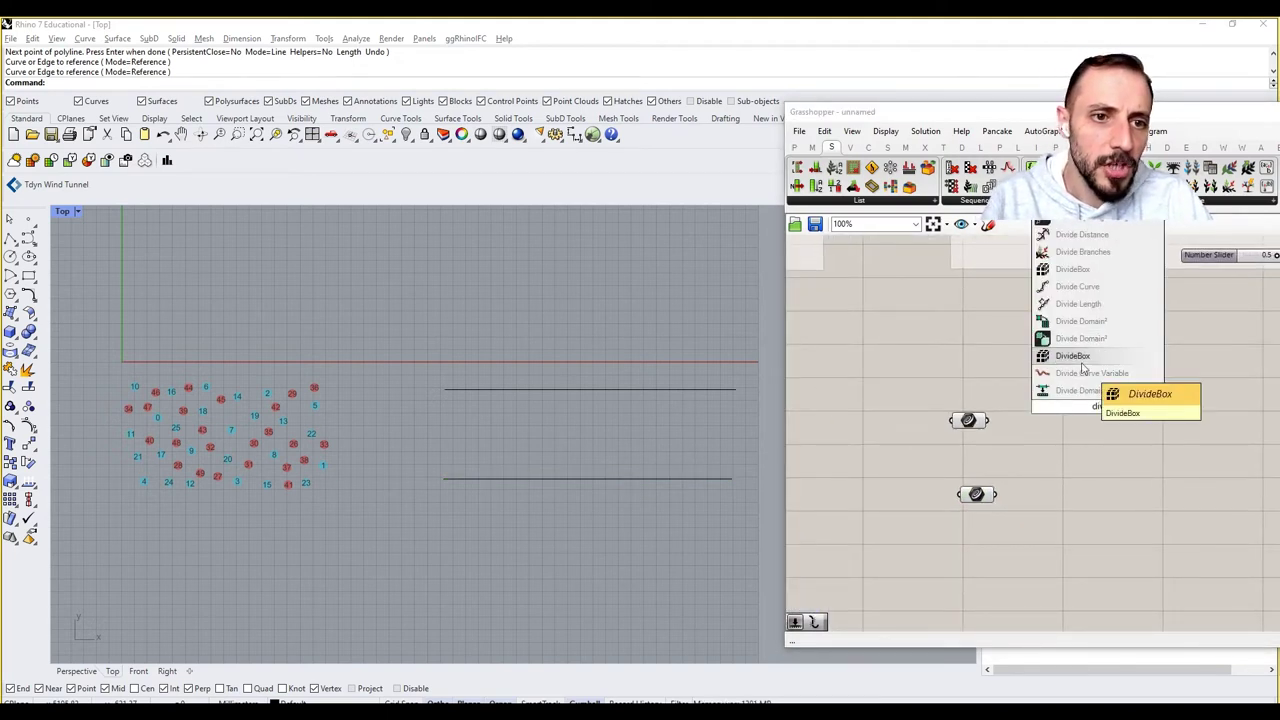
type("ide")
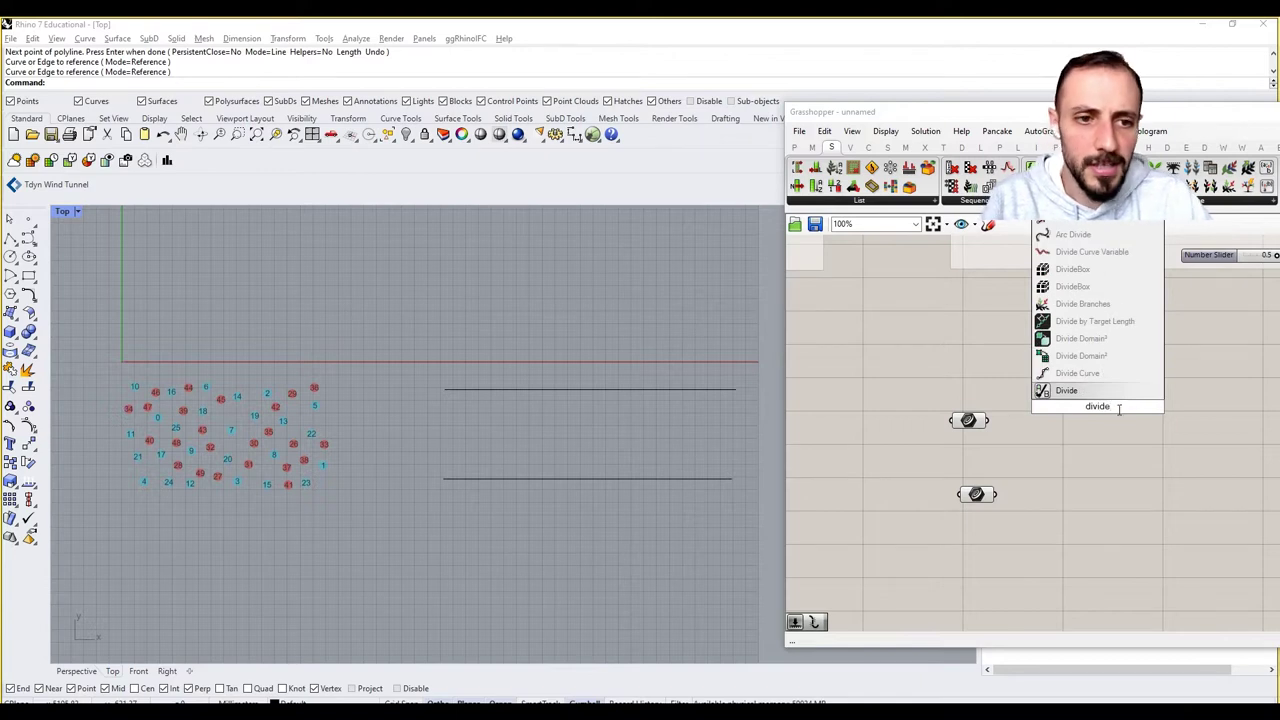
key("Return")
left_click_drag(987, 420, 1056, 393)
left_click(1106, 494)
left_click_drag(995, 494, 1058, 482)
left_click(1093, 297)
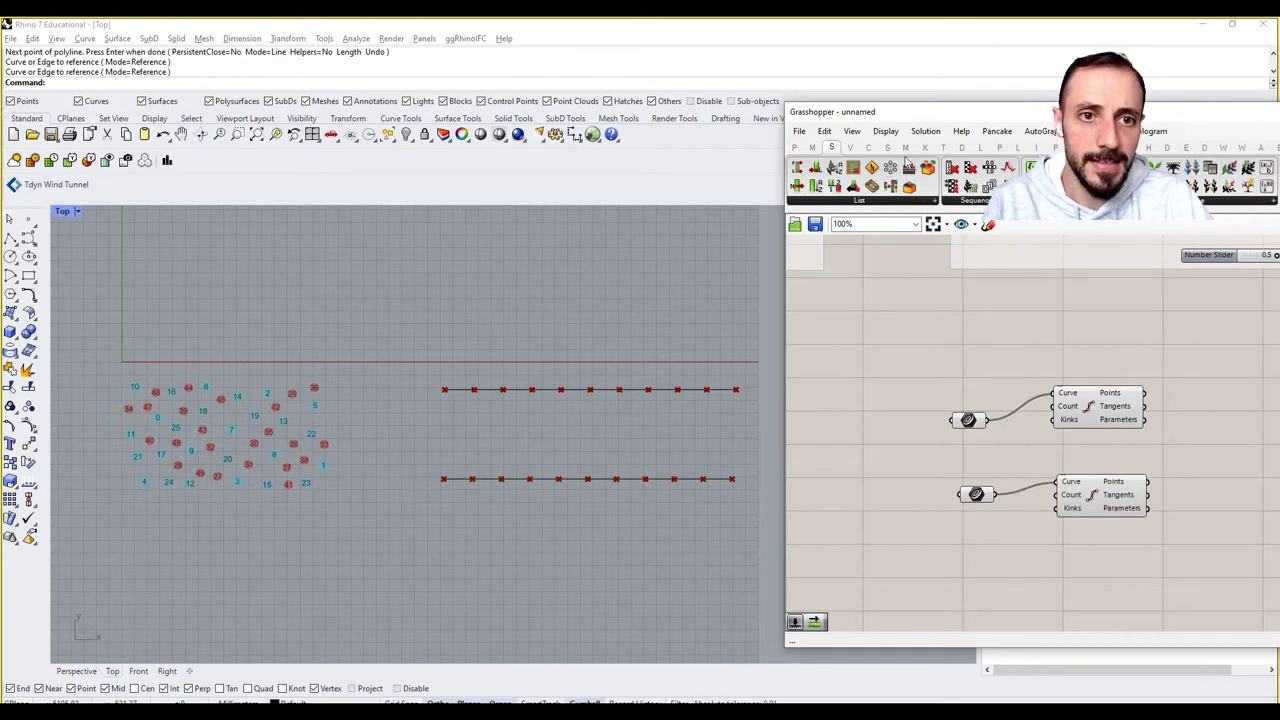
left_click(962, 147)
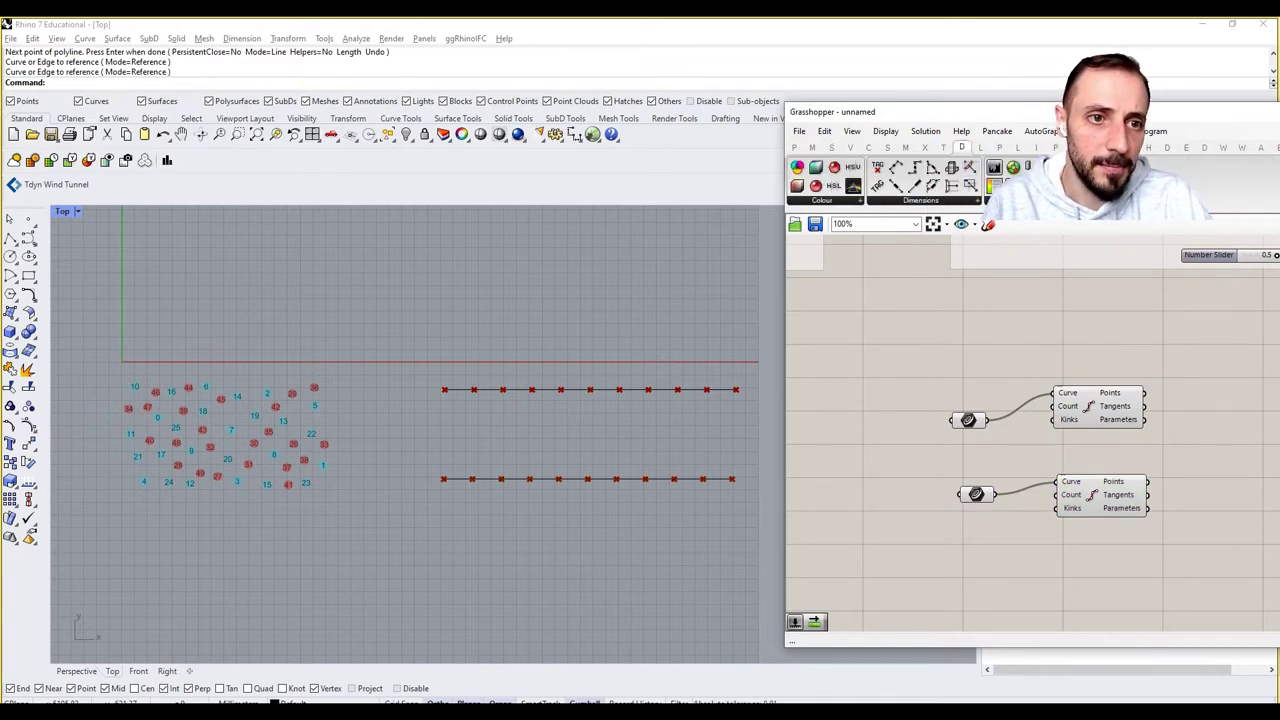
Step: Label the upper division points with a Point List sized by a Number Slider of 25
left_click(1145, 240)
left_click(1200, 395)
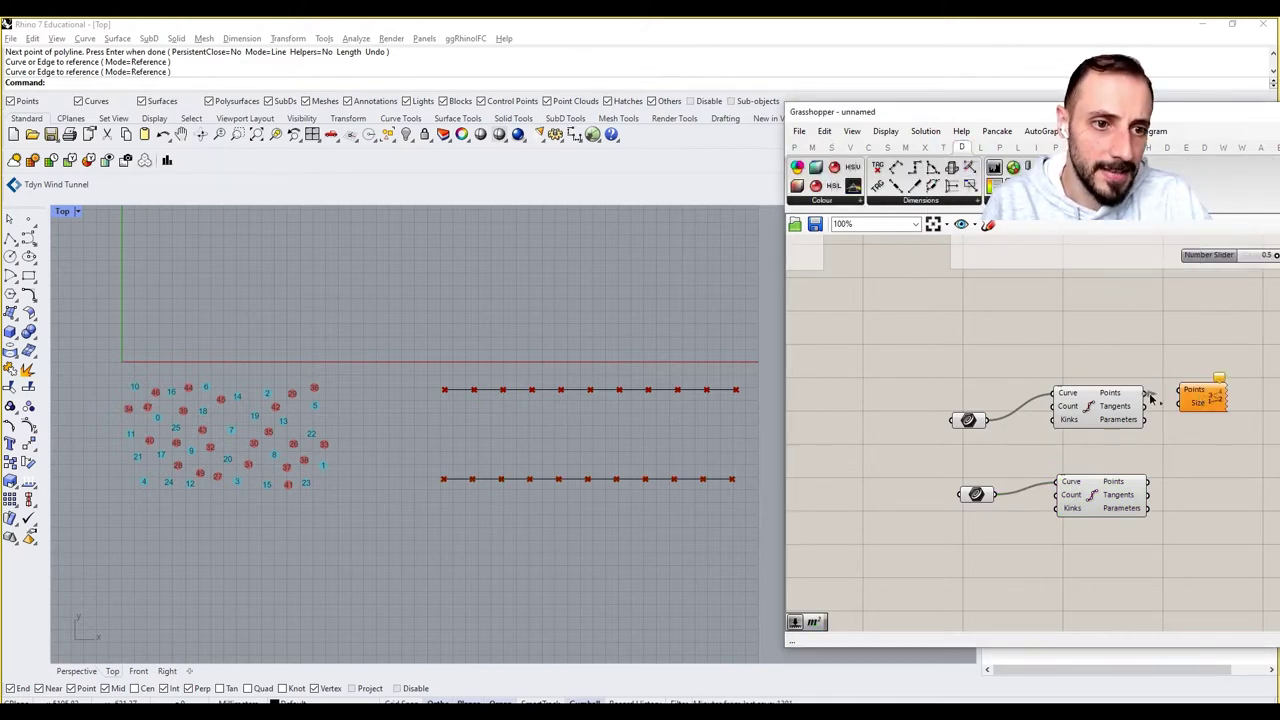
left_click_drag(1156, 399, 1180, 390)
double_click(1184, 361)
type("25")
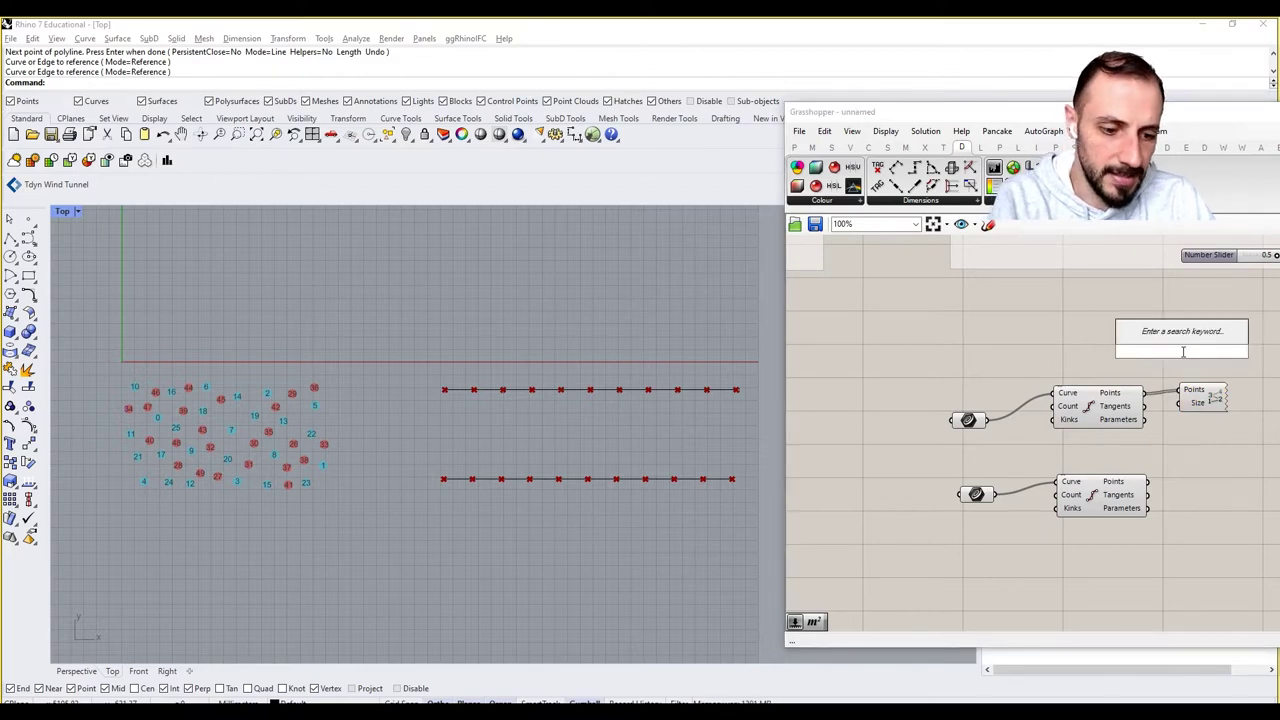
key("Return")
right_click_drag(1210, 365, 1020, 365)
left_click_drag(1020, 352, 1150, 408)
left_click_drag(1026, 427, 1115, 434)
Step: Copy the slider and Point List for the lower points, and hide both Divide Curve point previews
right_click(910, 404)
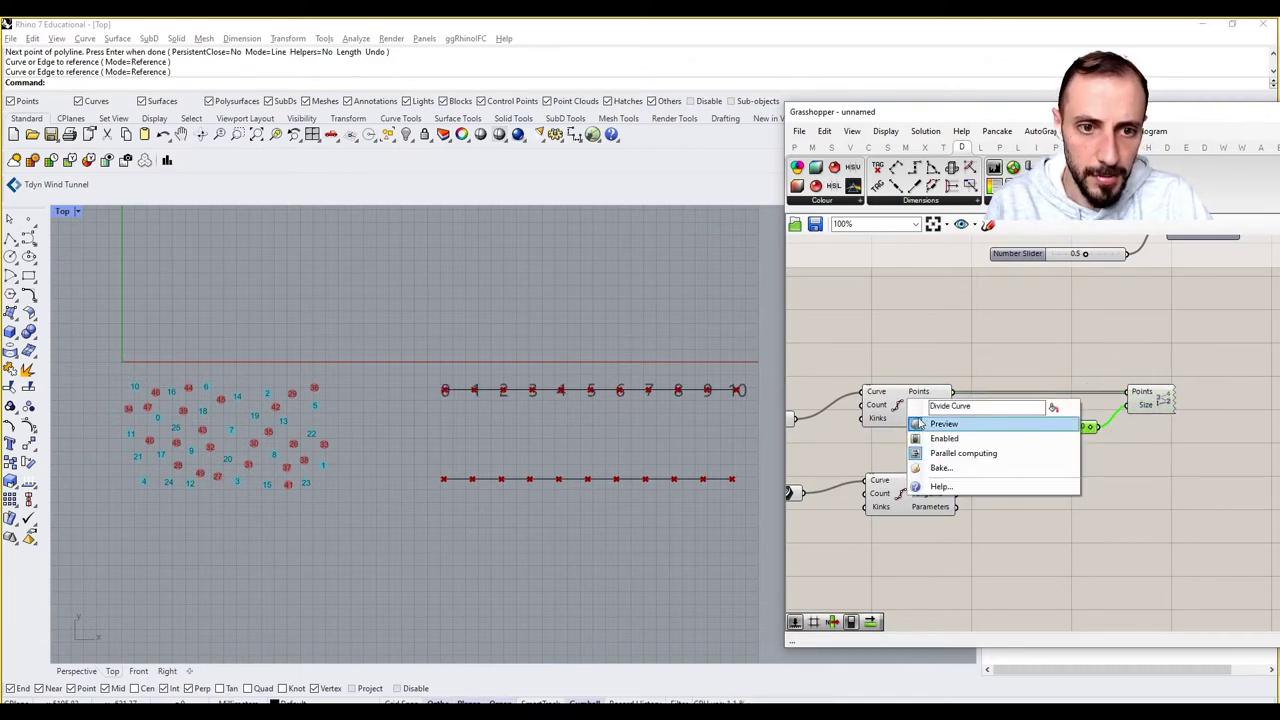
left_click(931, 424)
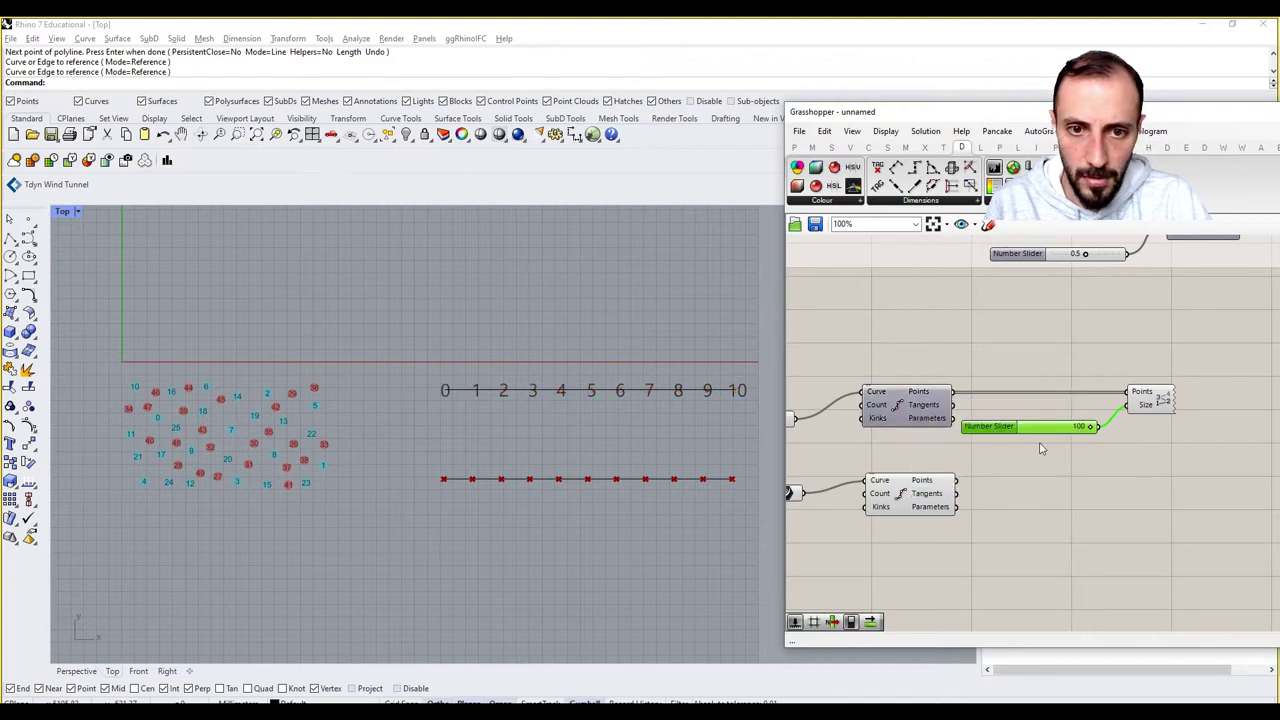
left_click_drag(1170, 362, 1105, 436)
left_click(1240, 492)
left_click_drag(1240, 492, 1069, 384)
left_click_drag(1068, 436, 1060, 556)
left_click_drag(956, 481, 1162, 508)
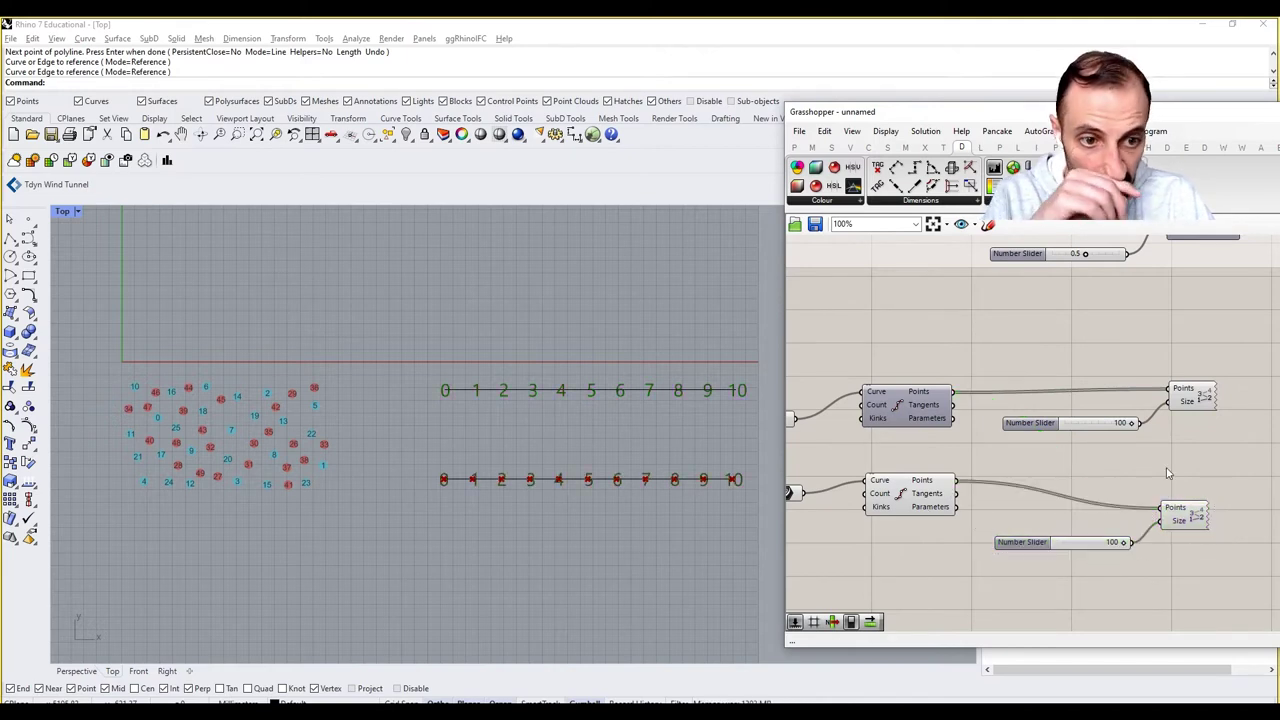
double_click(1166, 467)
right_click(913, 503)
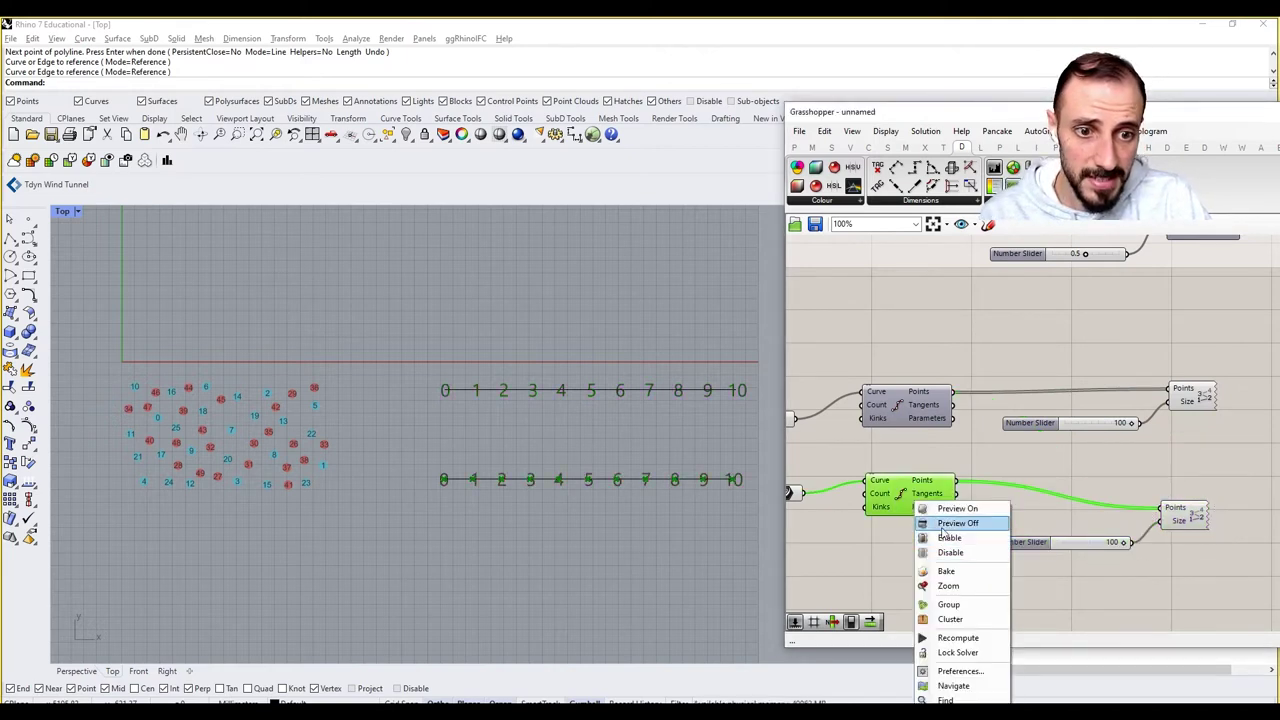
left_click(947, 528)
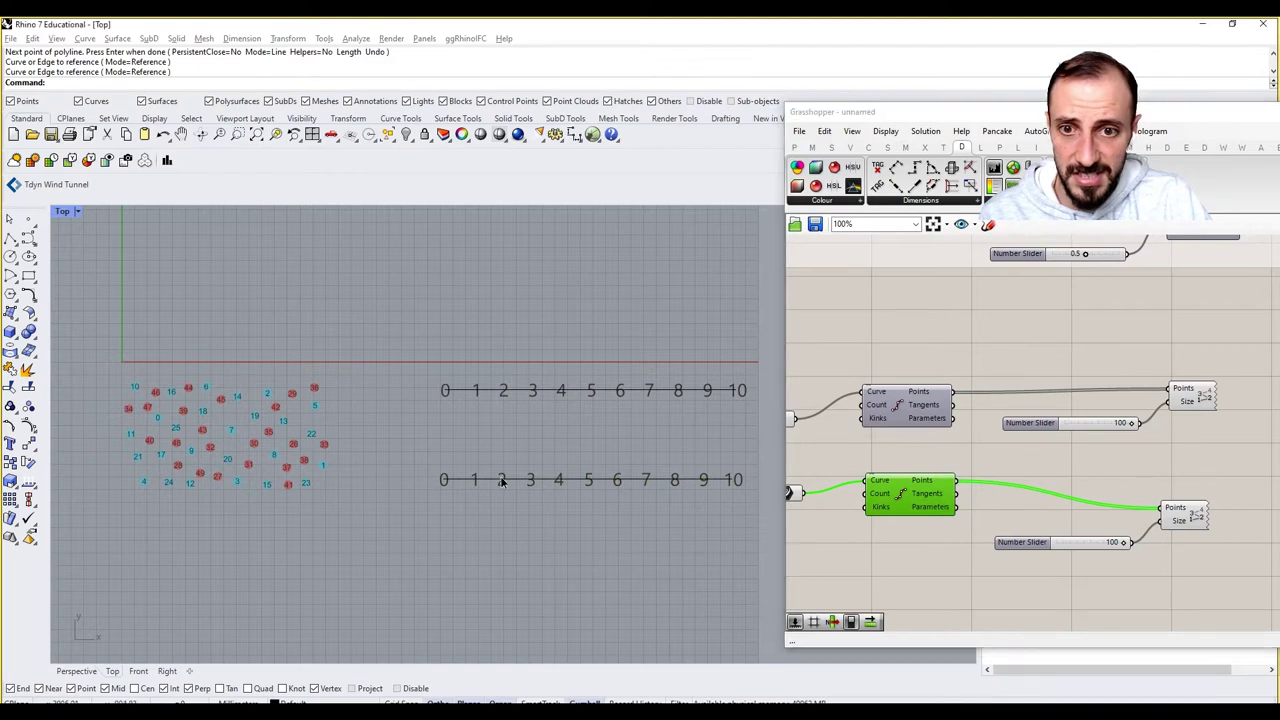
right_click_drag(491, 480, 453, 476)
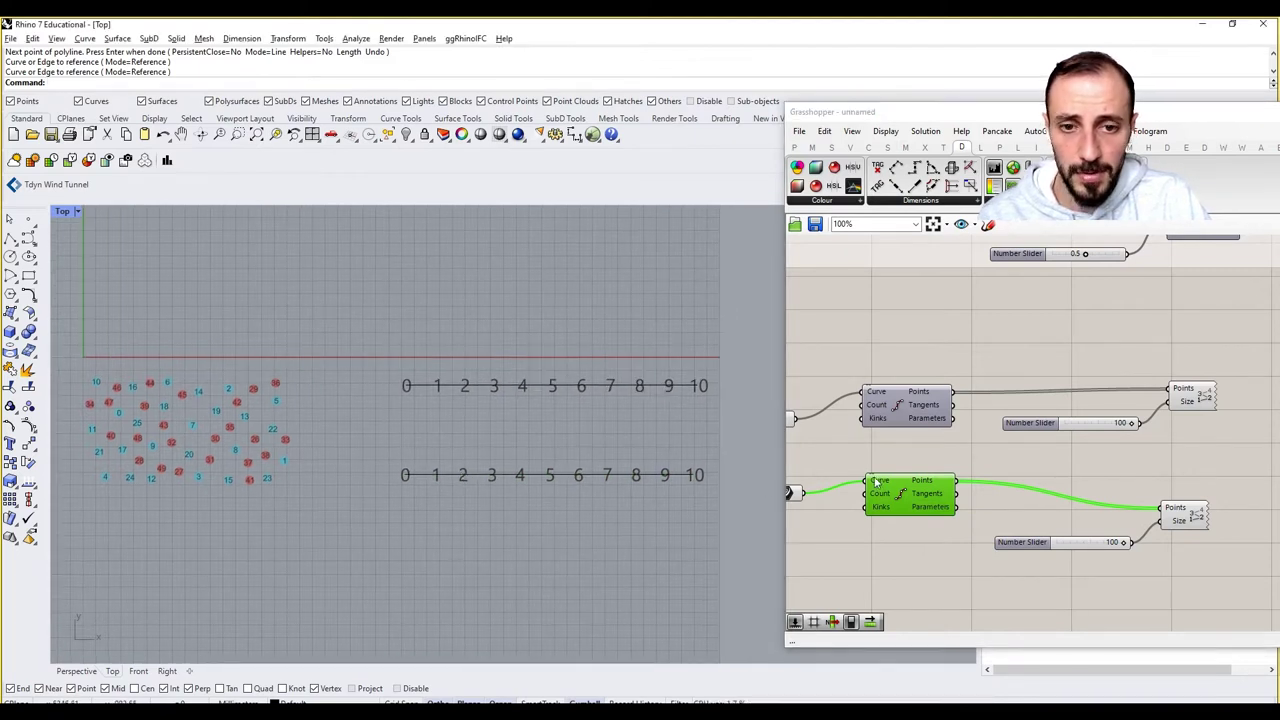
Step: Place a Shift List component beside the lower Divide Curve
left_click(813, 147)
left_click(831, 147)
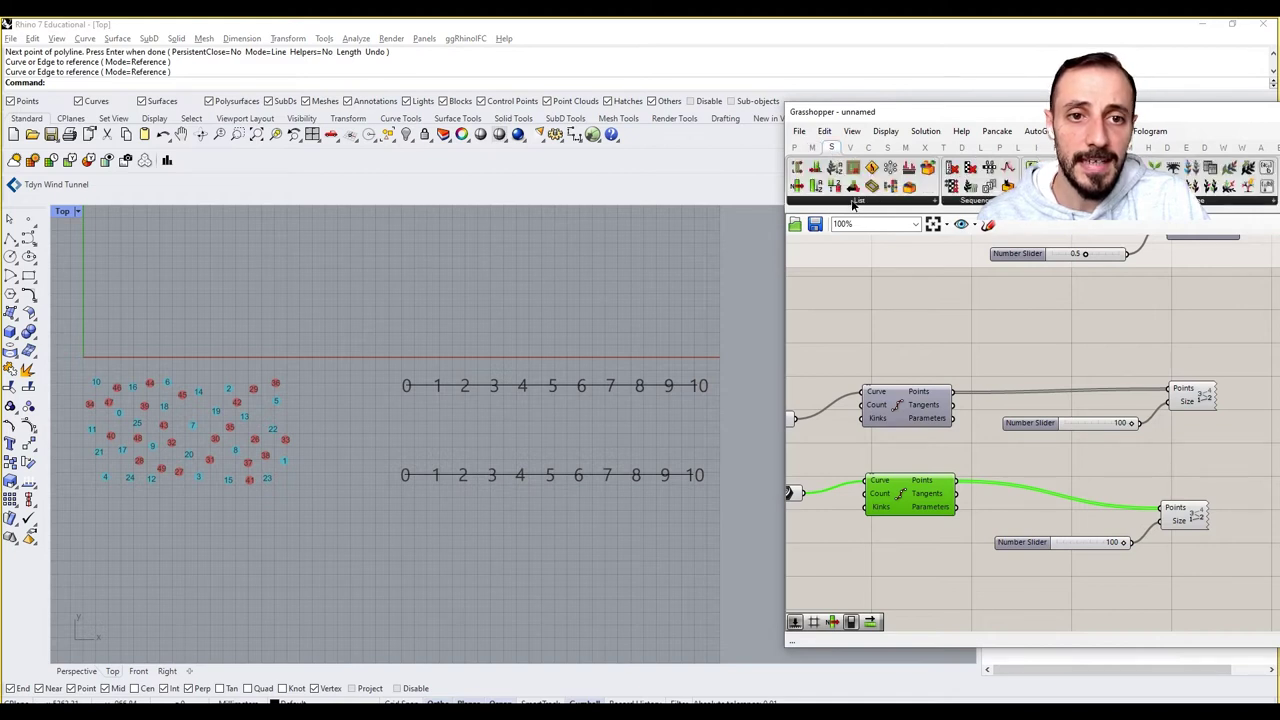
left_click(855, 203)
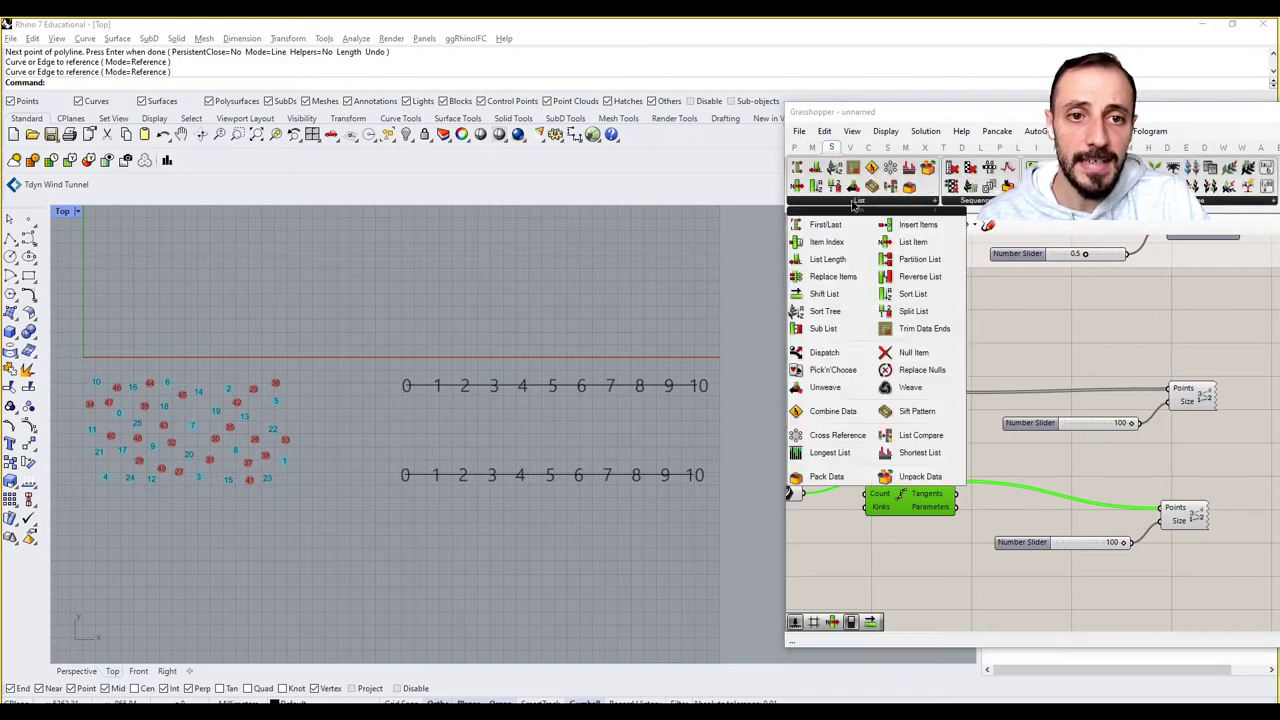
left_click(824, 294)
left_click(975, 577)
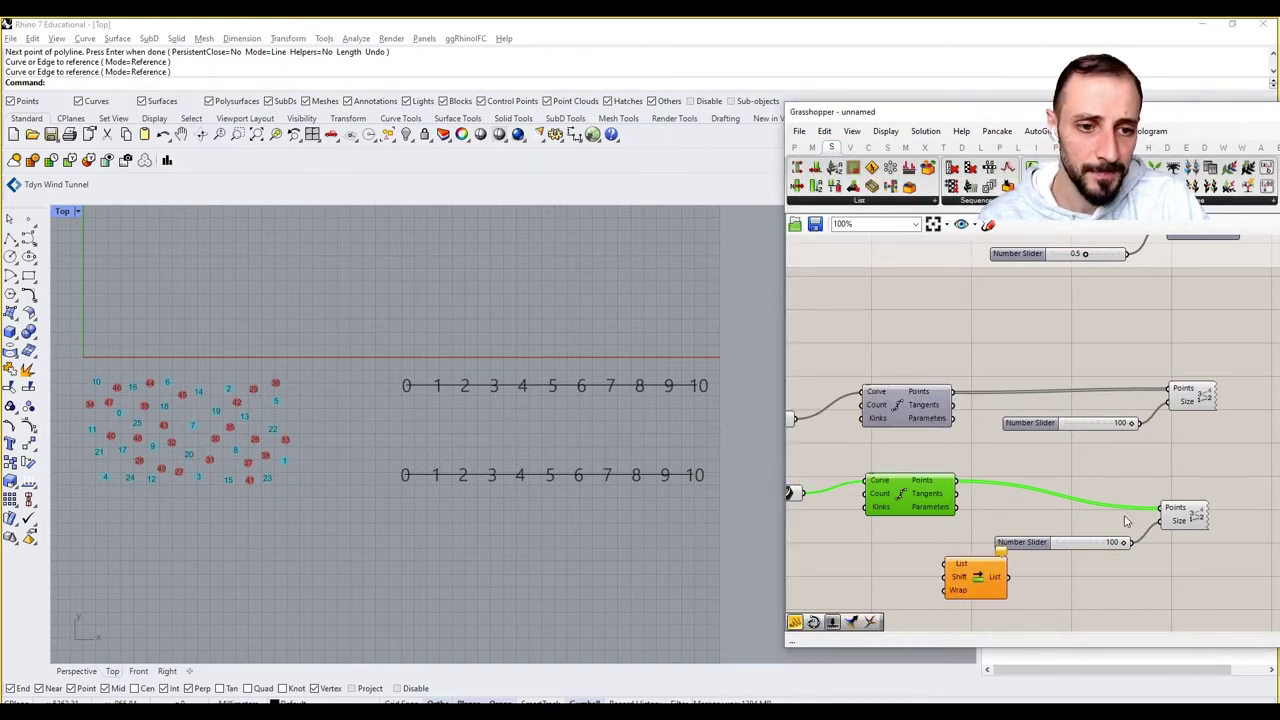
left_click_drag(1205, 490, 1176, 540)
left_click_drag(965, 564, 1026, 519)
left_click(998, 502)
Step: Route the lower division points through Shift List into the lower Point List
left_click_drag(952, 481, 1006, 517)
right_click_drag(978, 566, 870, 558)
right_click(924, 534)
key("Escape")
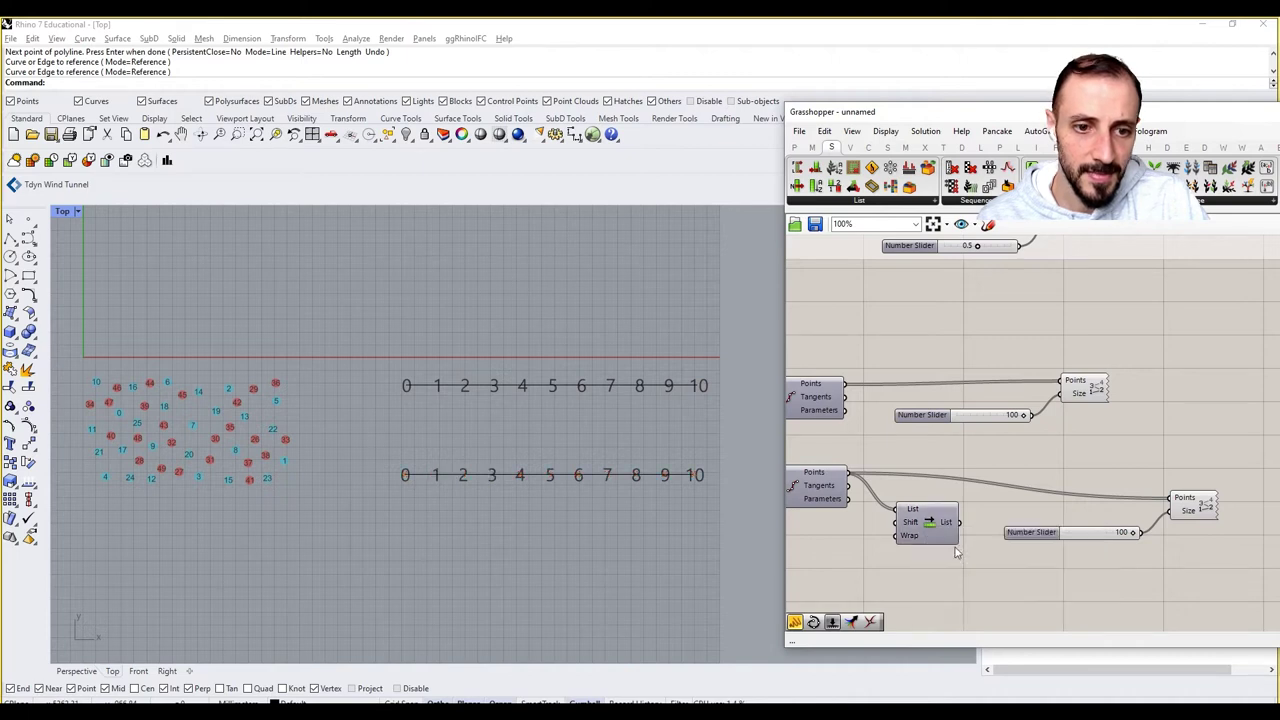
left_click_drag(958, 522, 1180, 498)
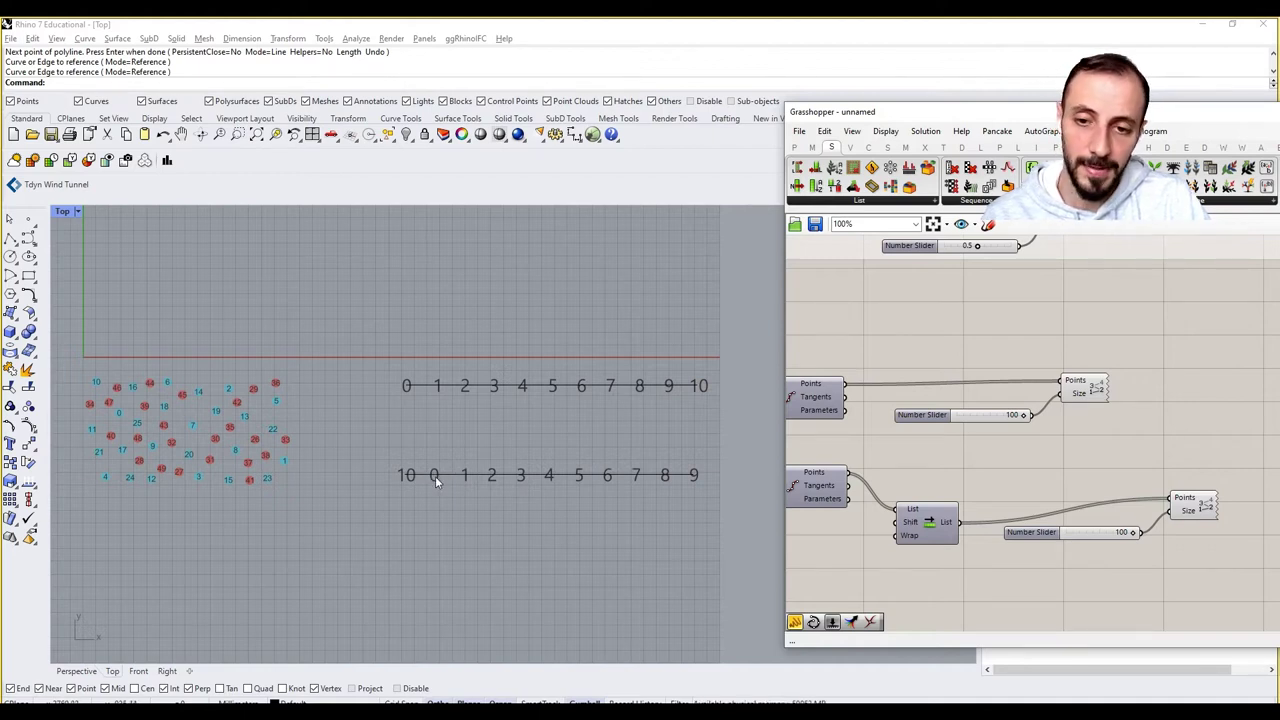
Step: Wire a new Number Slider into Shift List's shift input and set it to 3
mouse_move(909, 528)
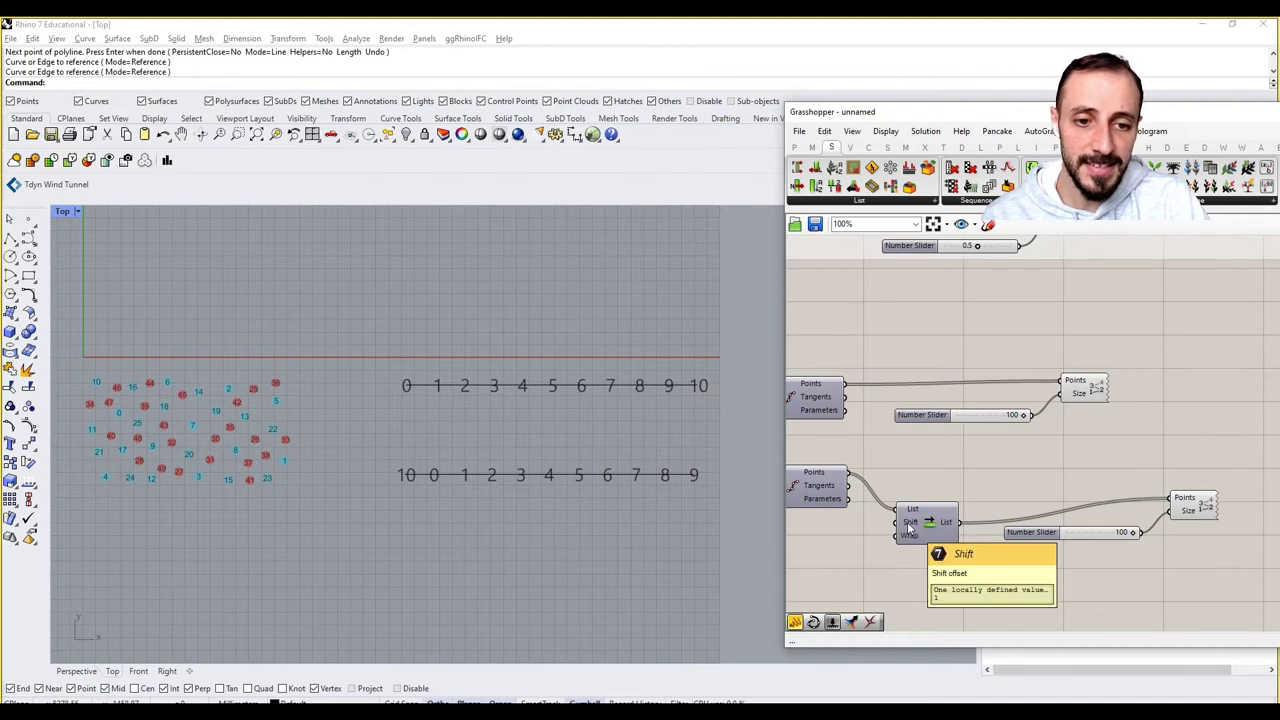
right_click_drag(909, 528, 955, 537)
double_click(955, 537)
type("5")
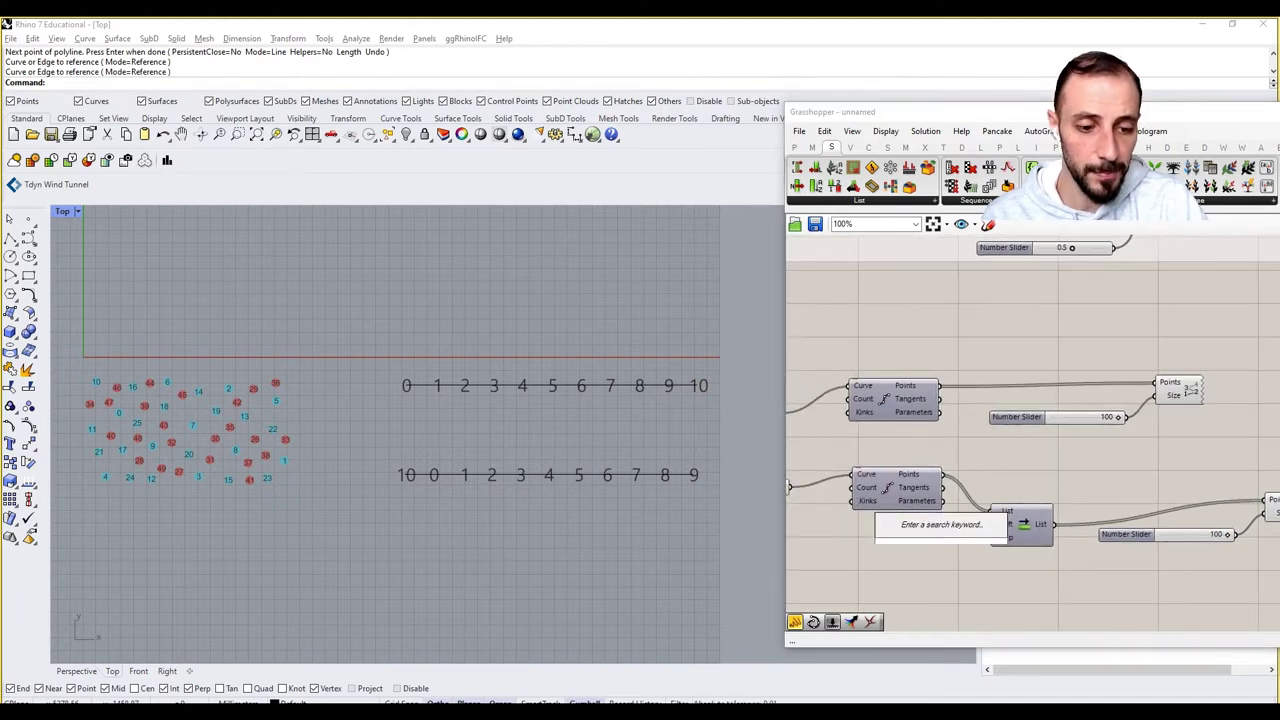
key("Return")
left_click_drag(942, 541, 992, 524)
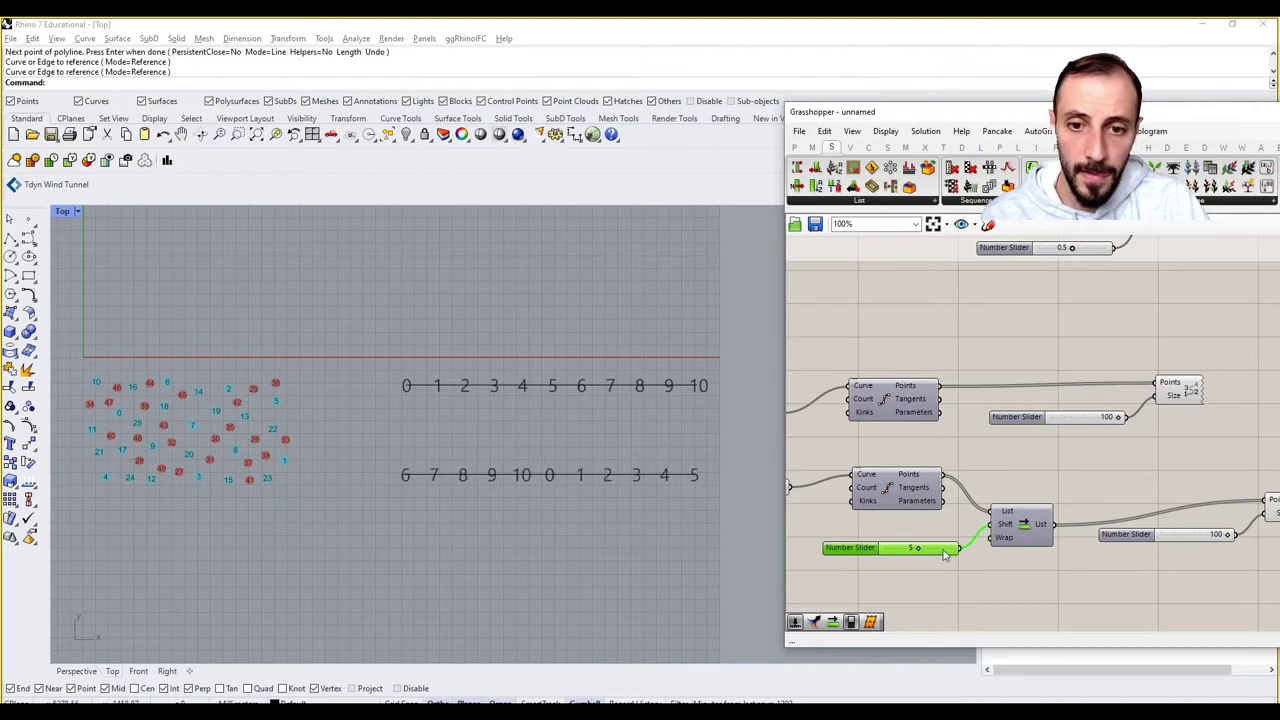
left_click_drag(921, 553, 869, 560)
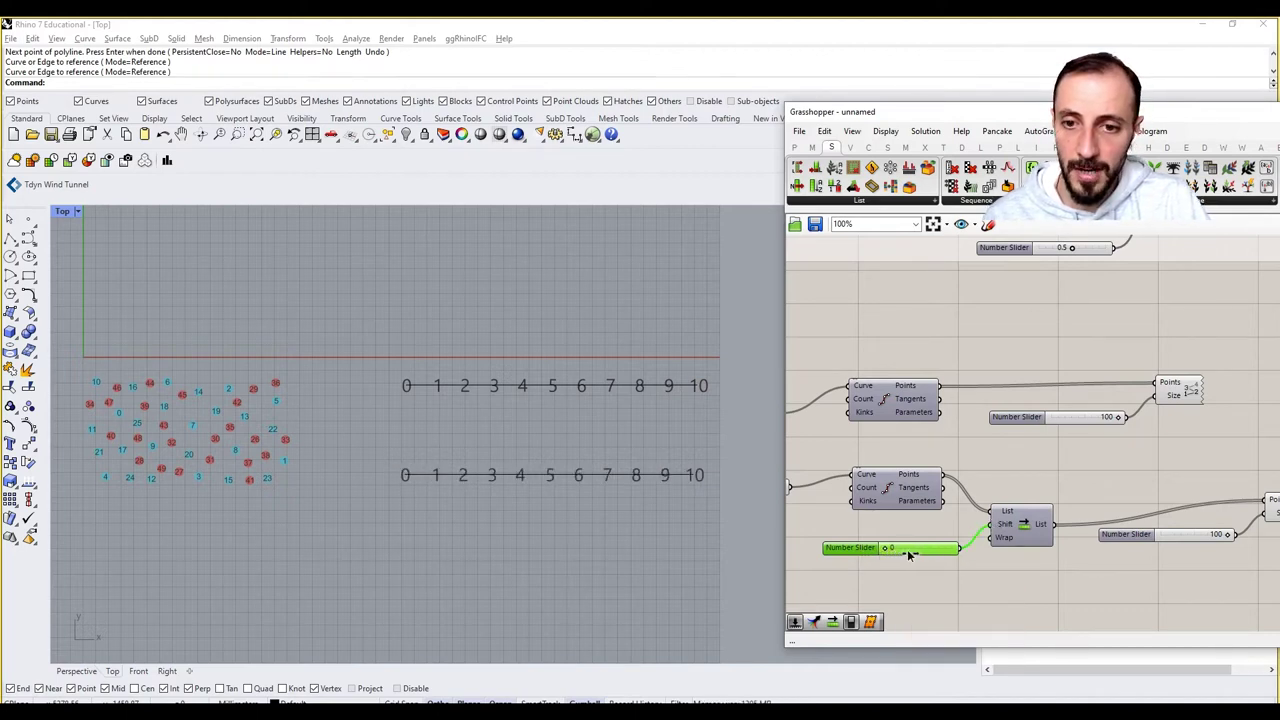
left_click_drag(909, 555, 932, 555)
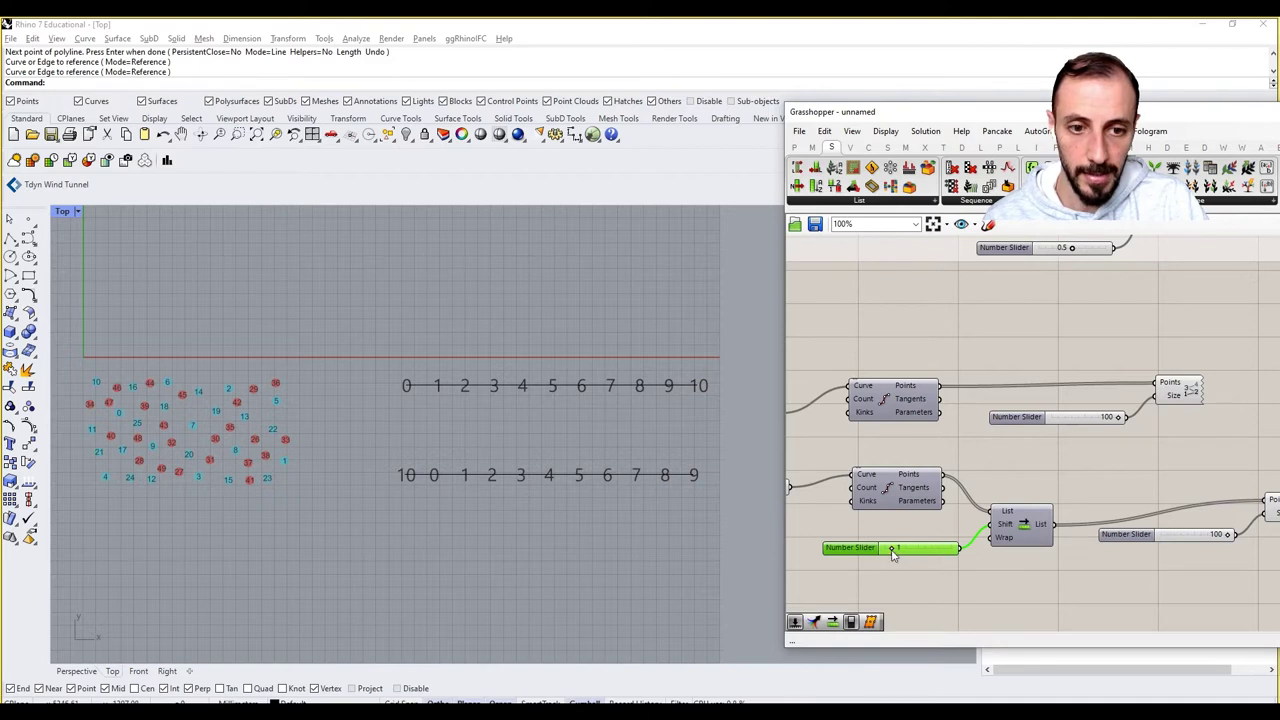
left_click_drag(912, 550, 1004, 553)
right_click_drag(1091, 567, 929, 572)
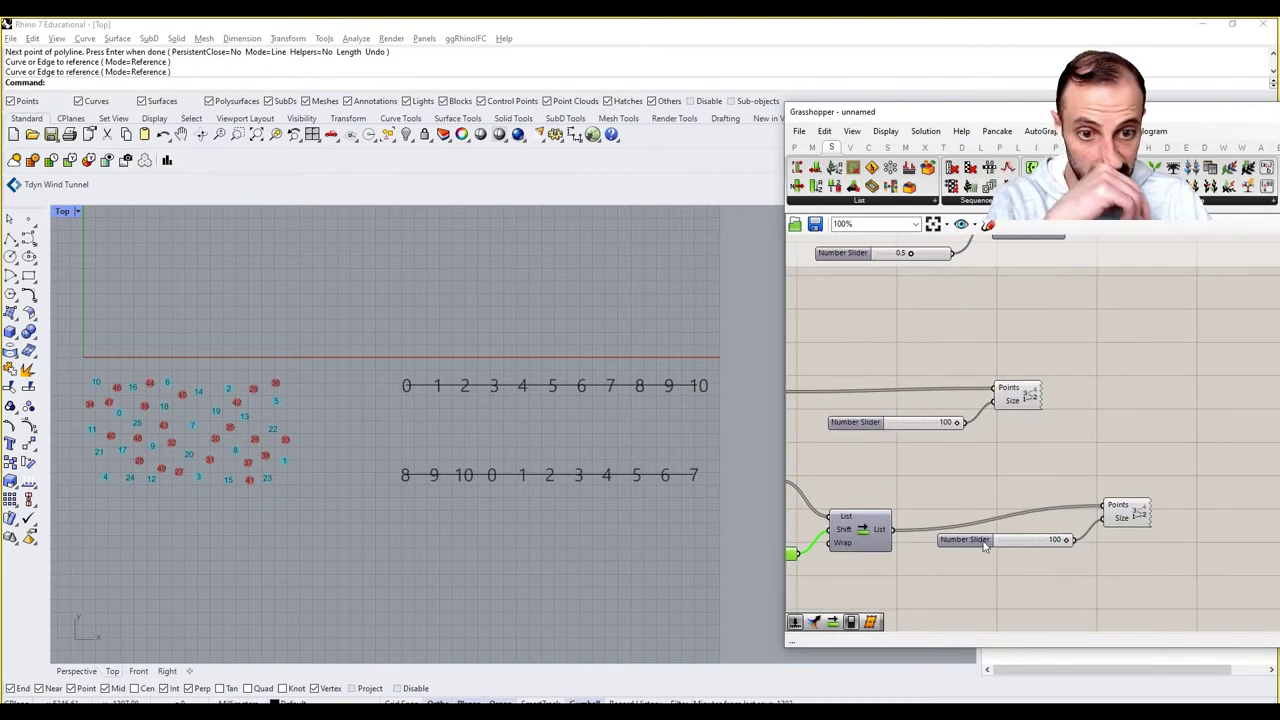
Step: Rearrange the slider and Point List pairs on the canvas
right_click_drag(993, 540, 1011, 541)
left_click_drag(1178, 480, 1066, 566)
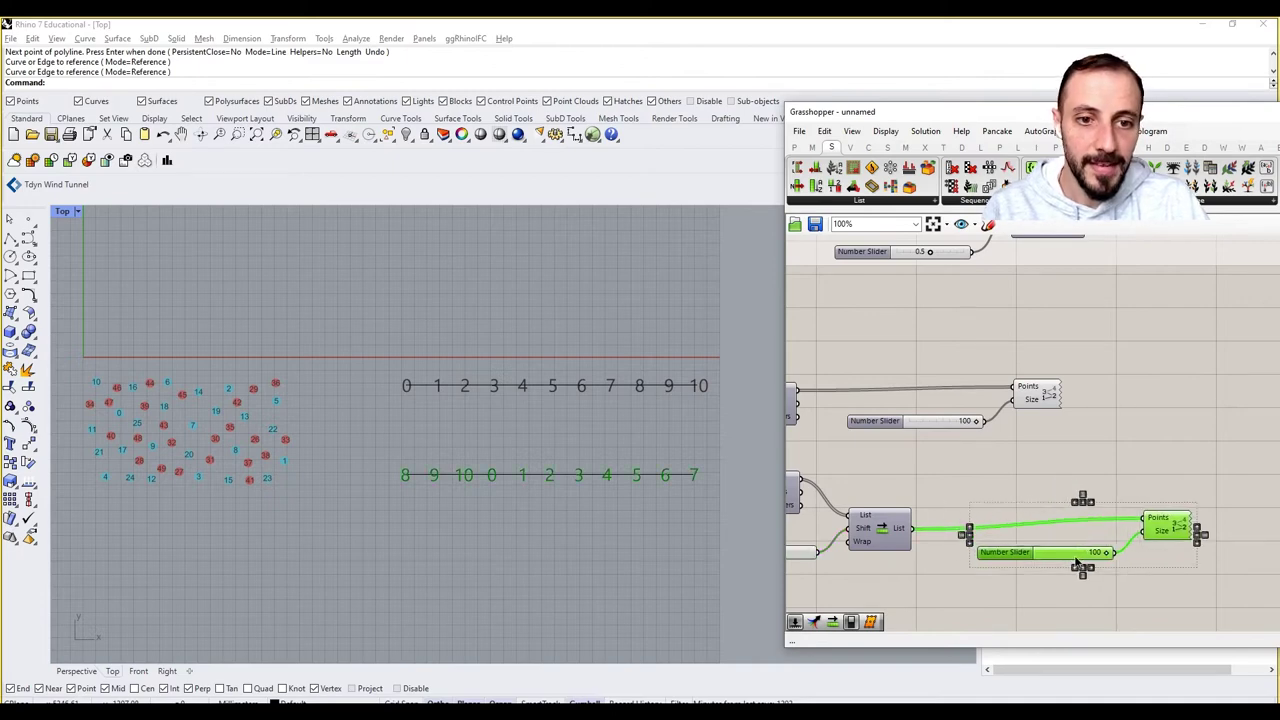
left_click(1063, 430)
left_click_drag(1068, 440, 920, 358)
left_click_drag(1030, 390, 1230, 397)
scroll(1230, 397, "down", 5)
left_click_drag(1132, 386, 967, 506)
Step: Finish tidying the canvas and add a Line component
left_click(1049, 441)
left_click_drag(1200, 360, 990, 362)
scroll(1030, 394, "up", 2)
double_click(1058, 392)
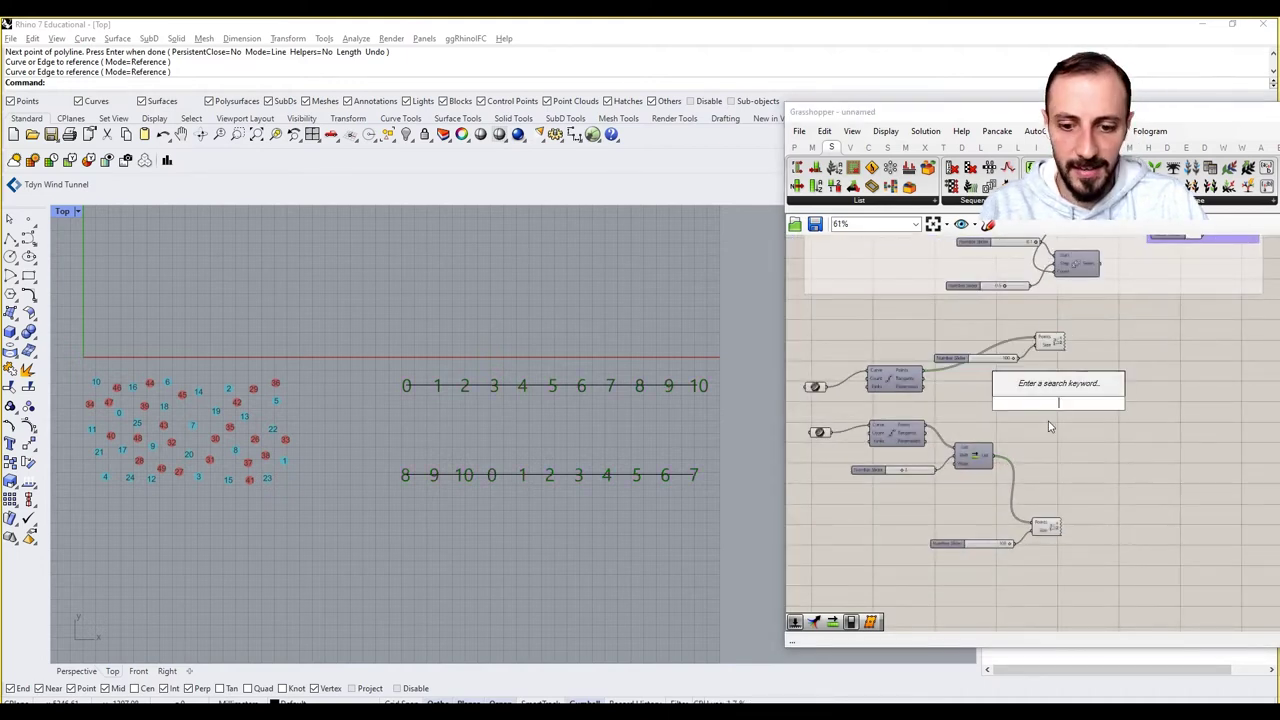
type("line")
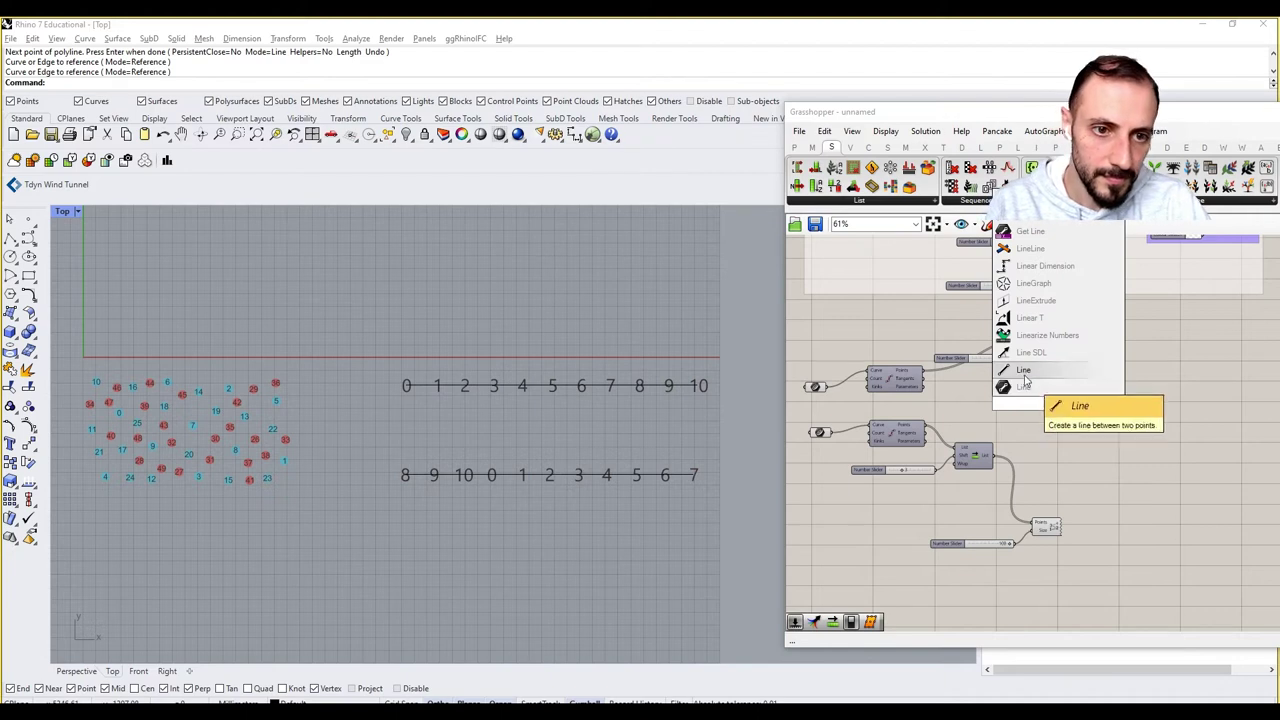
left_click(1024, 374)
Step: Wire the upper division points to Line start and the lower ones to Line end
left_click_drag(922, 372, 1038, 401)
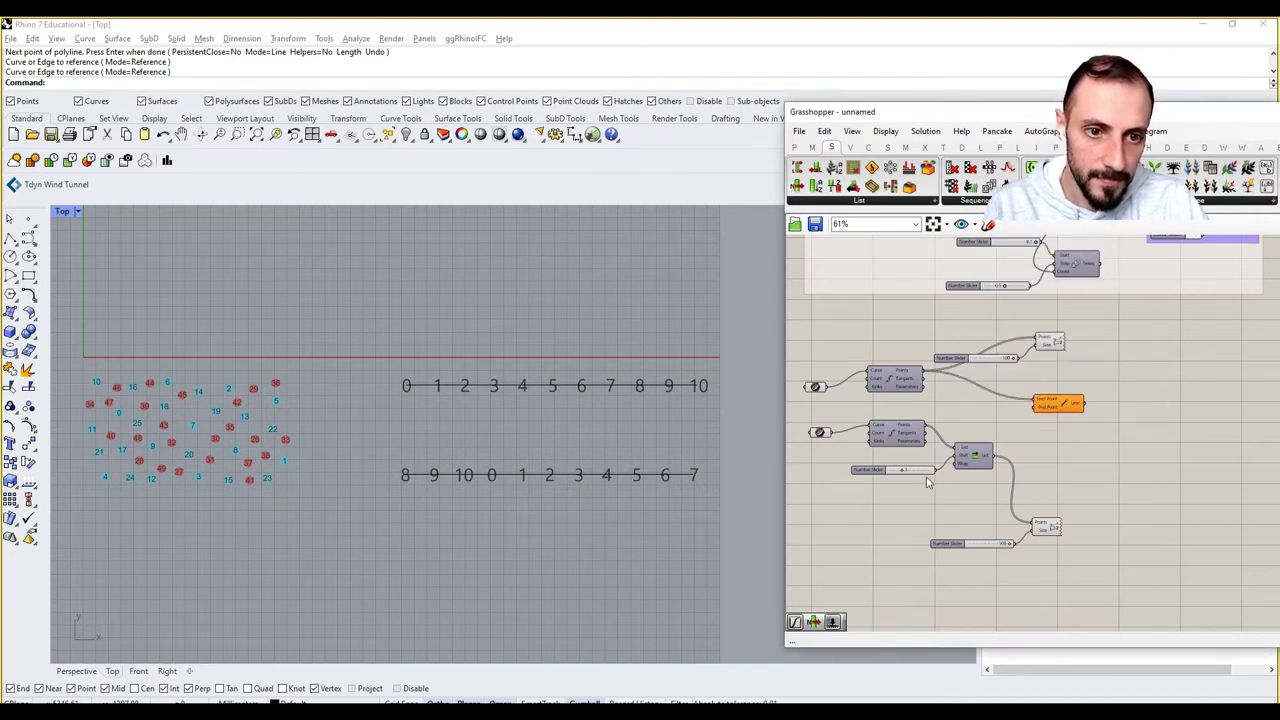
left_click_drag(925, 426, 1090, 398)
left_click(1028, 428)
scroll(496, 445, "up", 2)
right_click_drag(496, 445, 356, 434)
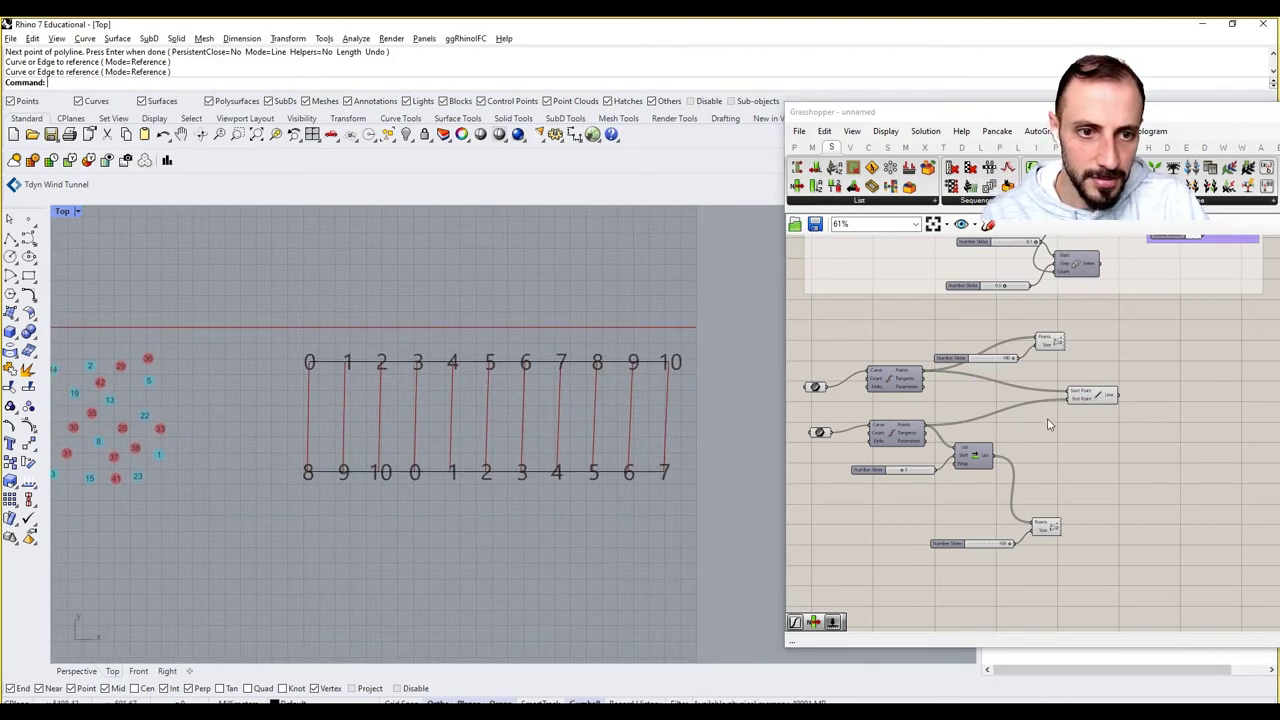
mouse_move(991, 458)
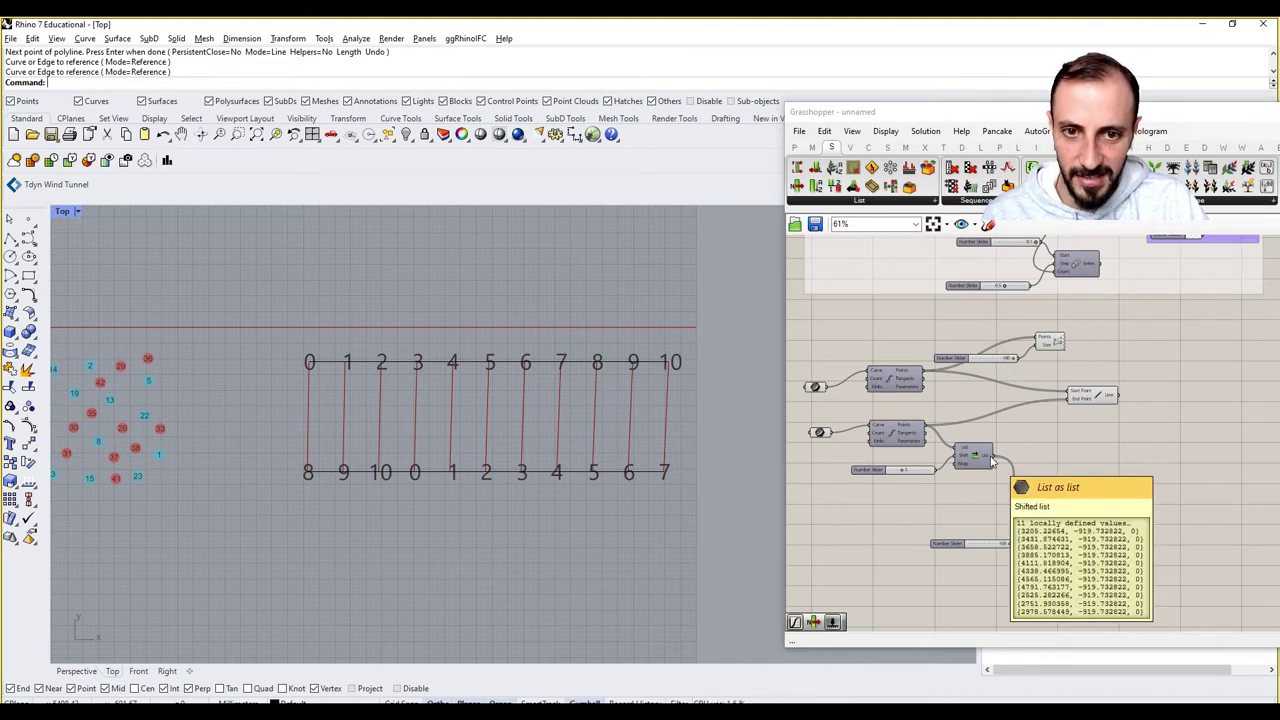
Step: Delete the lower polyline and Copy the top line straight down in its place
left_click(659, 474)
key("Delete")
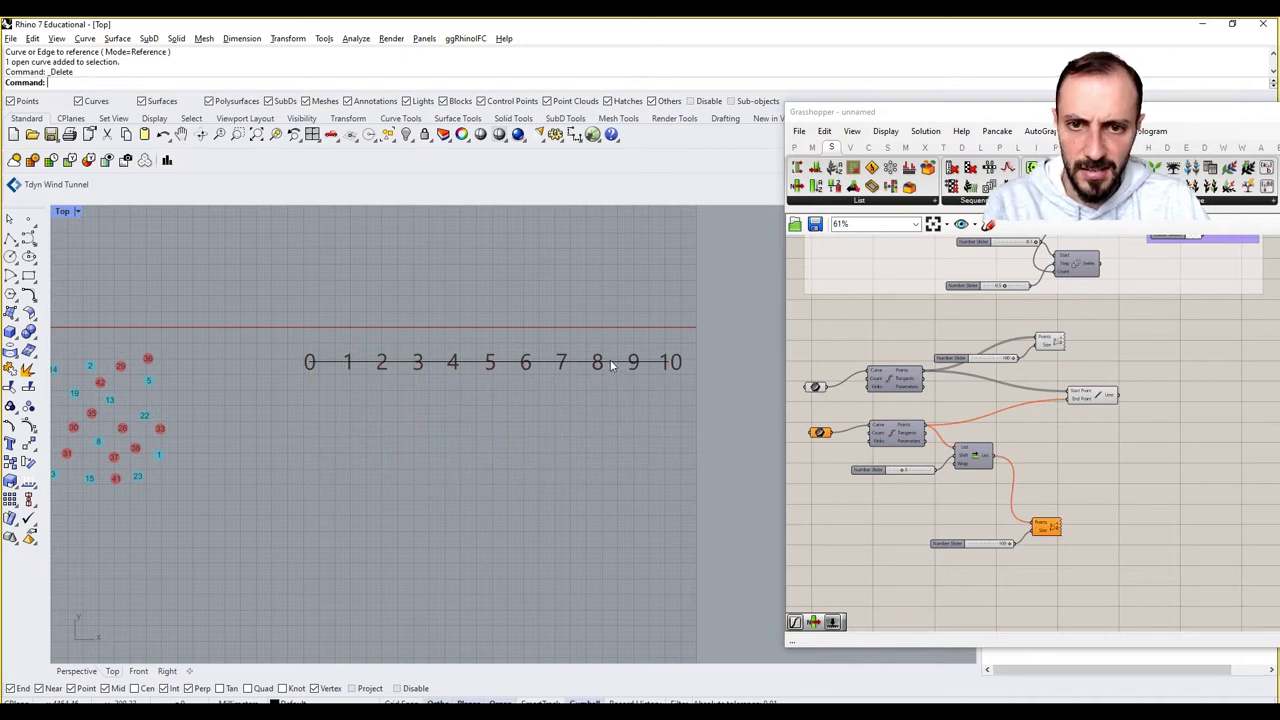
left_click(610, 363)
type("Copy")
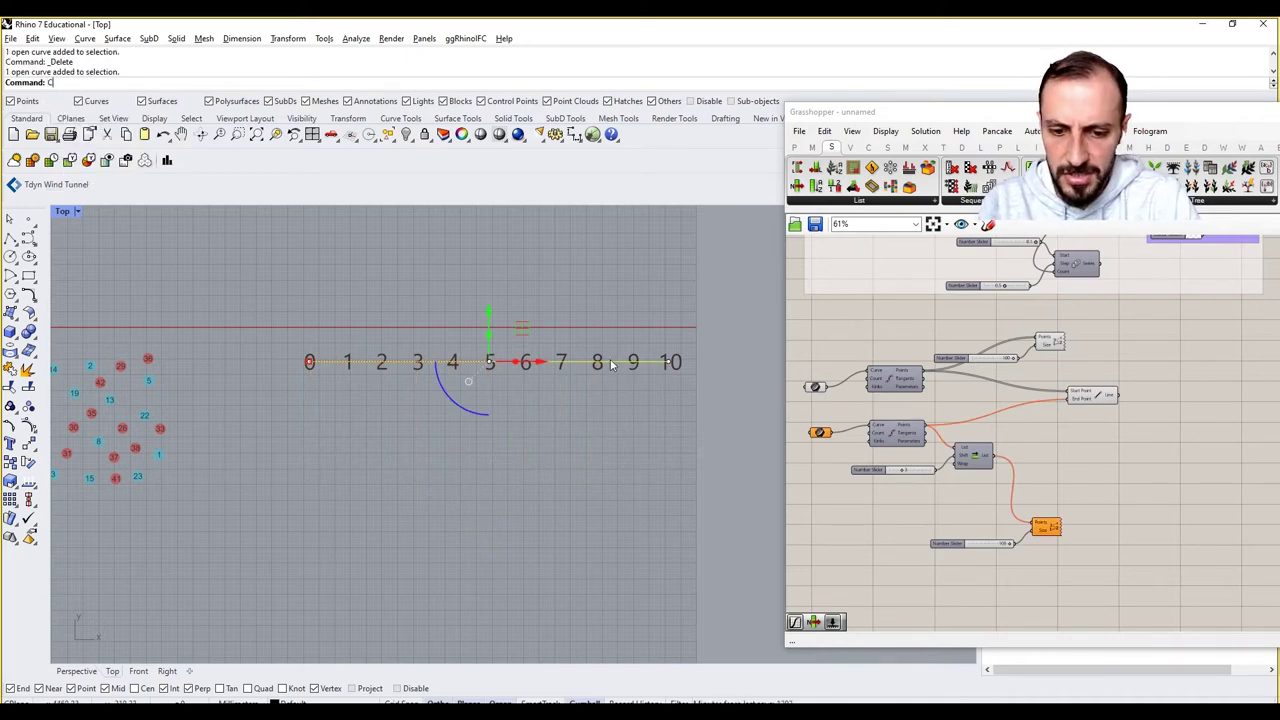
key("Return")
left_click(610, 362)
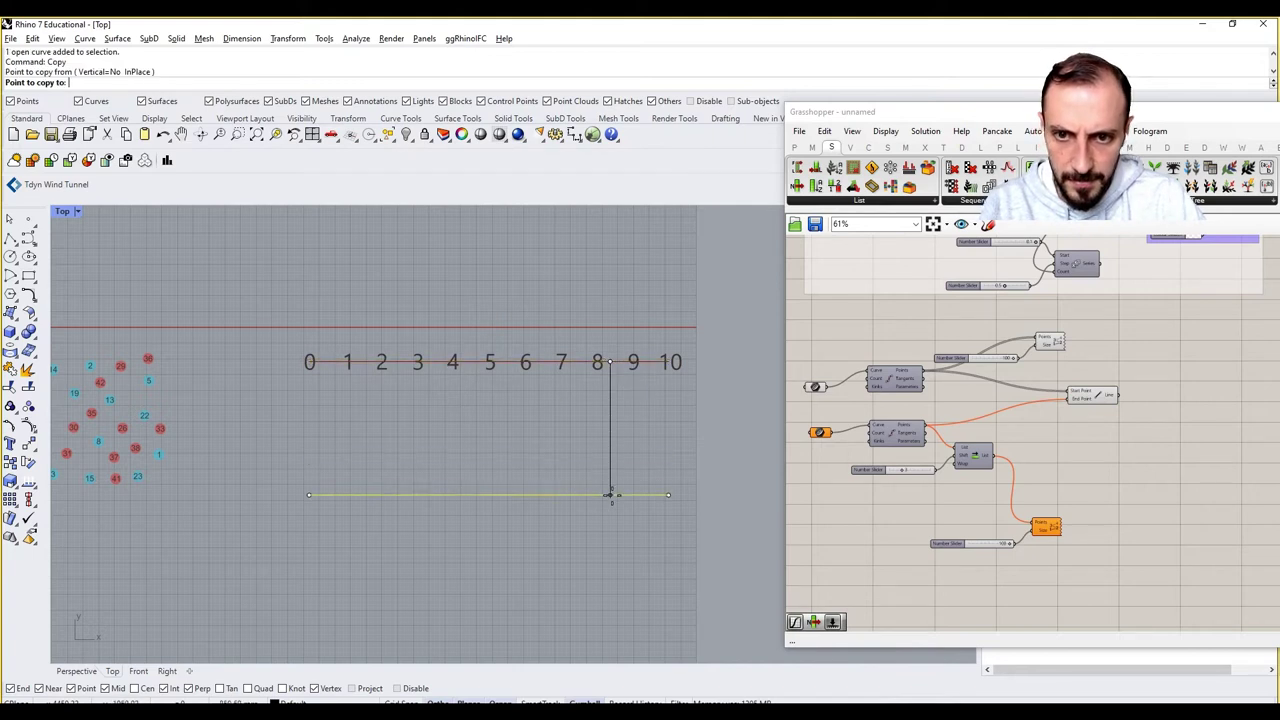
left_click(610, 493)
key("Return")
Step: Start re-referencing the second Curve parameter with Set one Curve
left_click(555, 495)
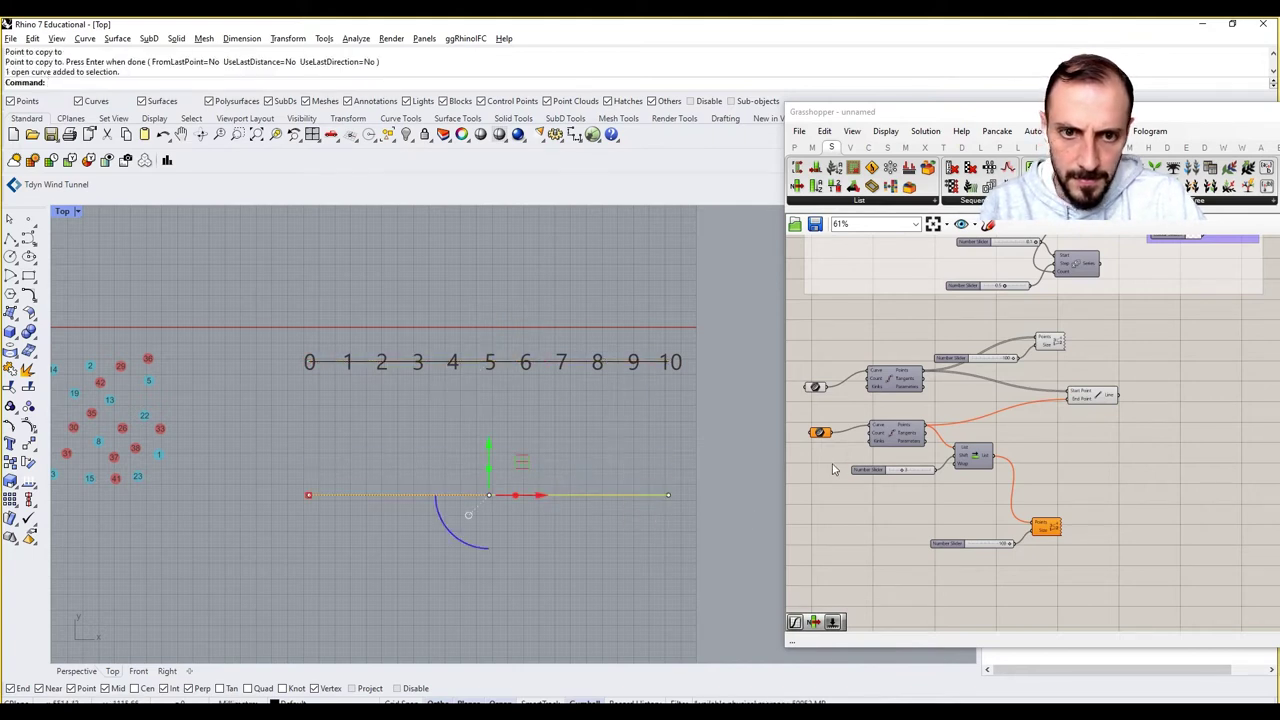
right_click(820, 432)
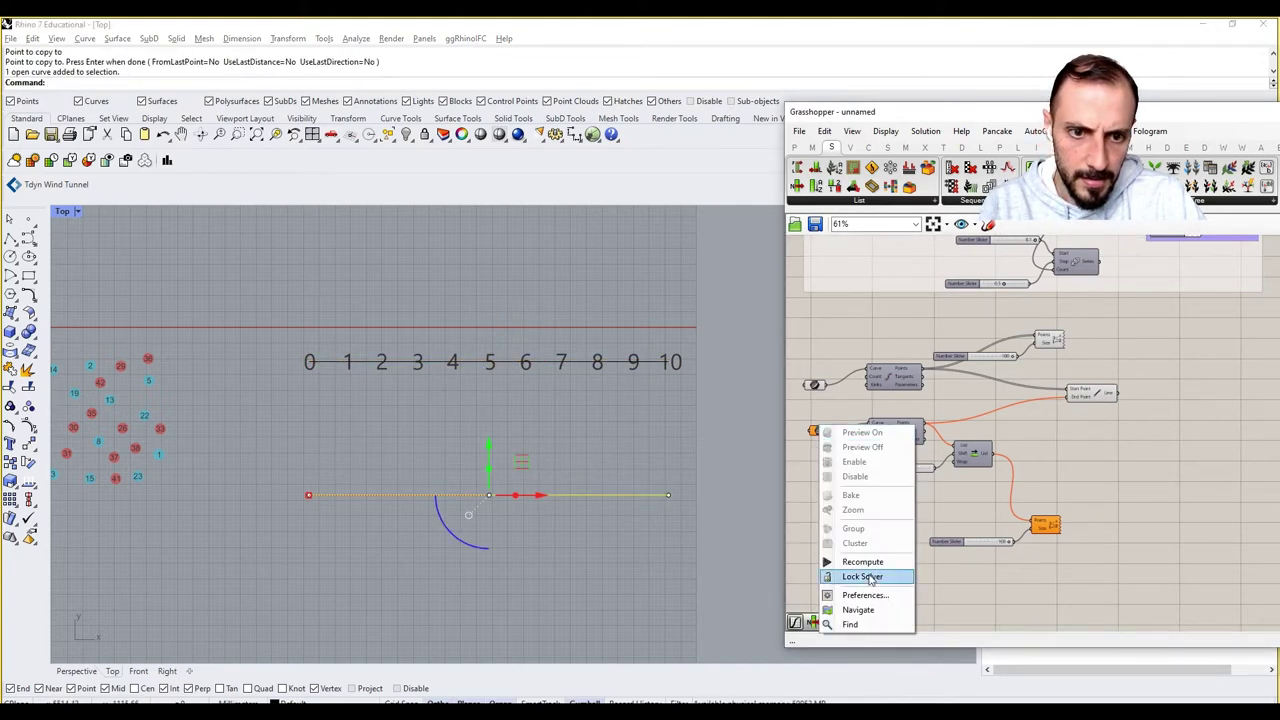
left_click(816, 436)
right_click(816, 436)
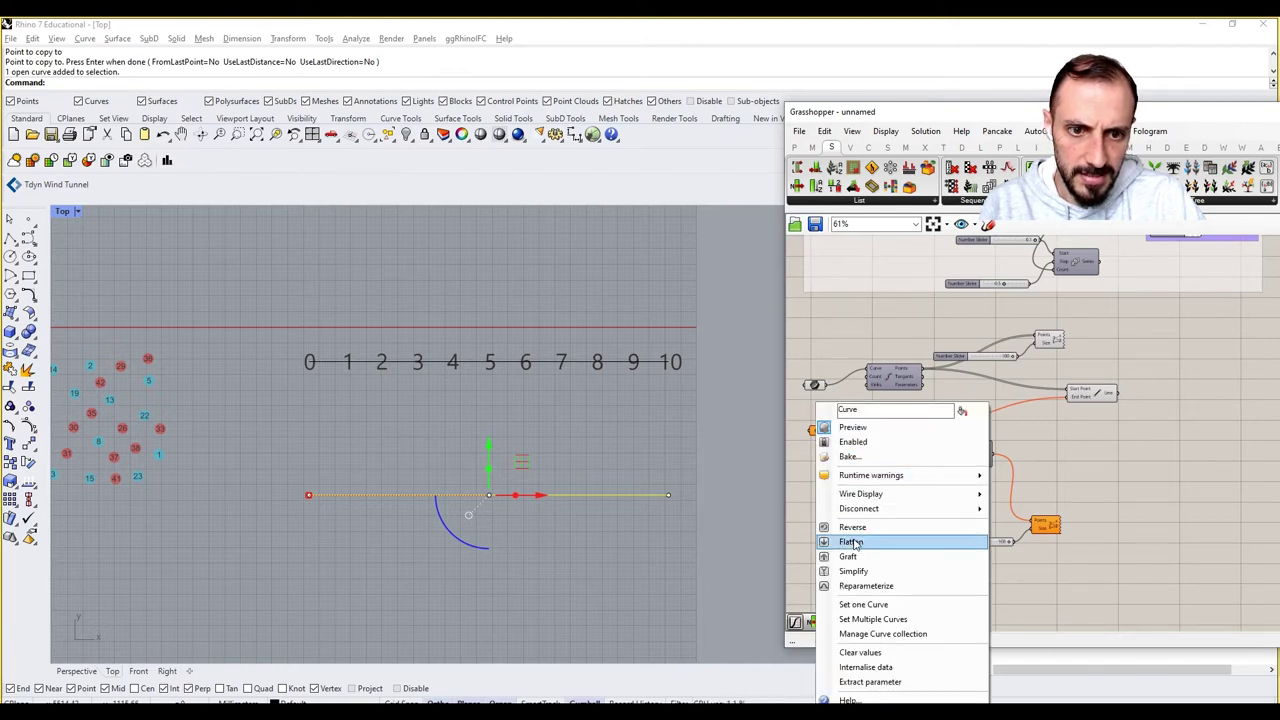
left_click(850, 586)
Step: Pick the copied line as the second curve and wire Shift List output into Line's end input
left_click(698, 566)
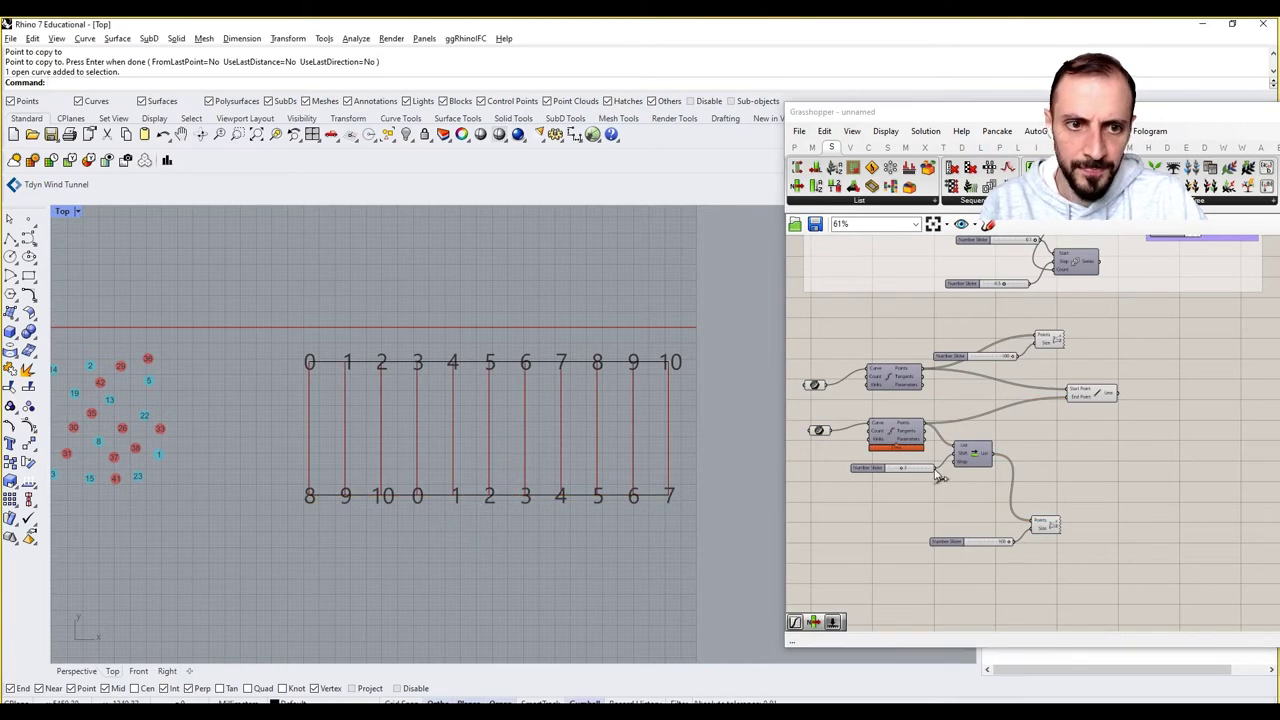
left_click(1004, 459)
left_click_drag(1002, 457, 1063, 403)
left_click_drag(1000, 453, 1061, 401)
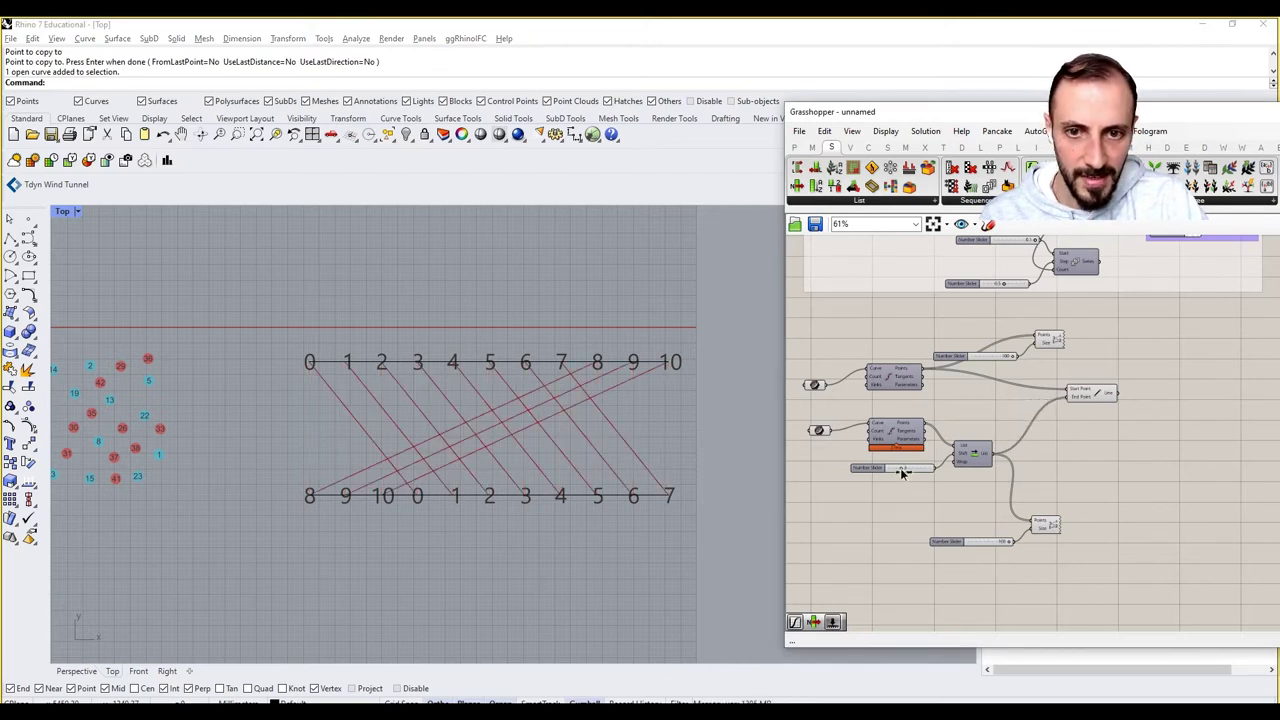
mouse_move(901, 474)
left_mouse_down()
mouse_move(890, 474)
mouse_move(901, 474)
left_mouse_up()
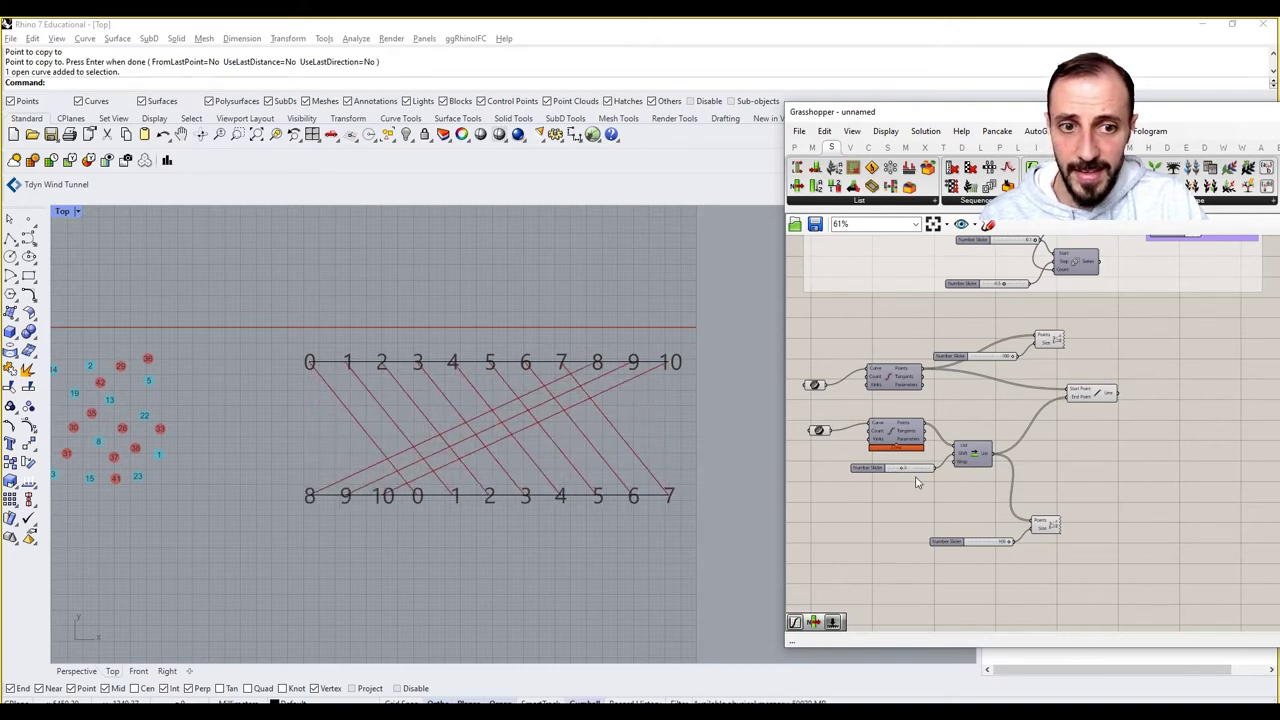
scroll(945, 475, "up", 3)
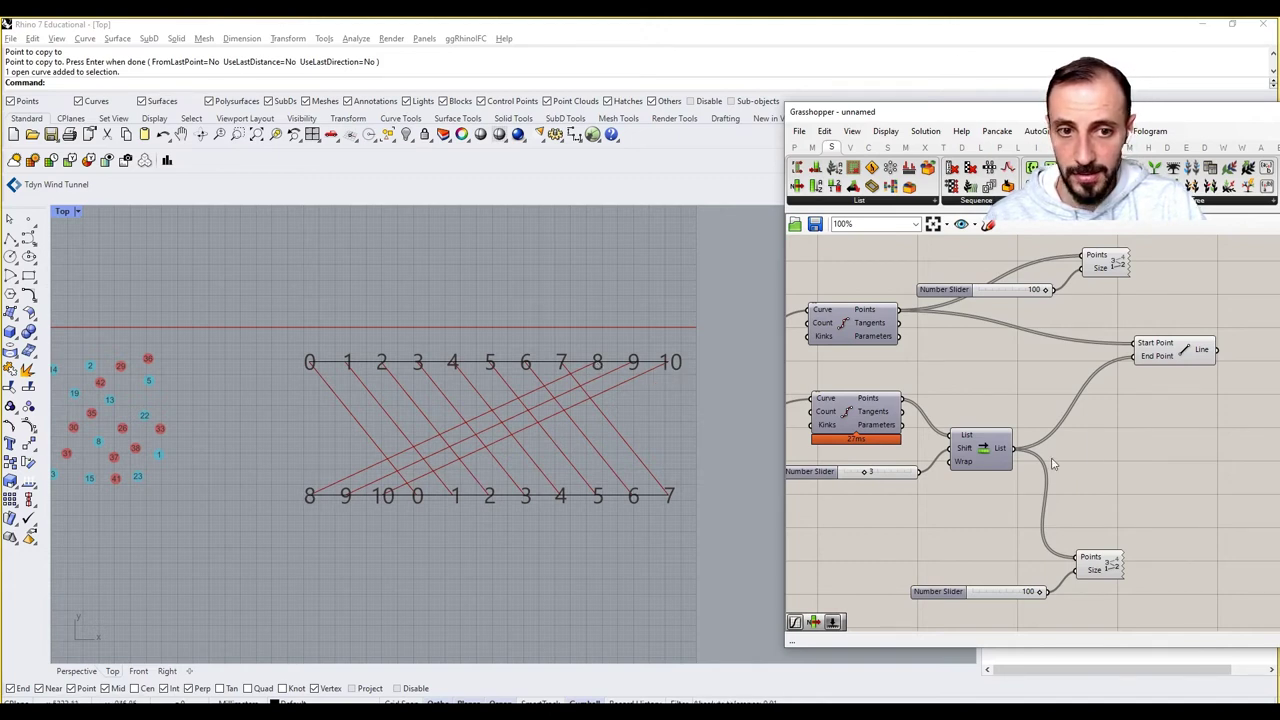
Step: Add a Boolean Toggle connected to Shift List's Wrap input
double_click(973, 535)
type("toggl")
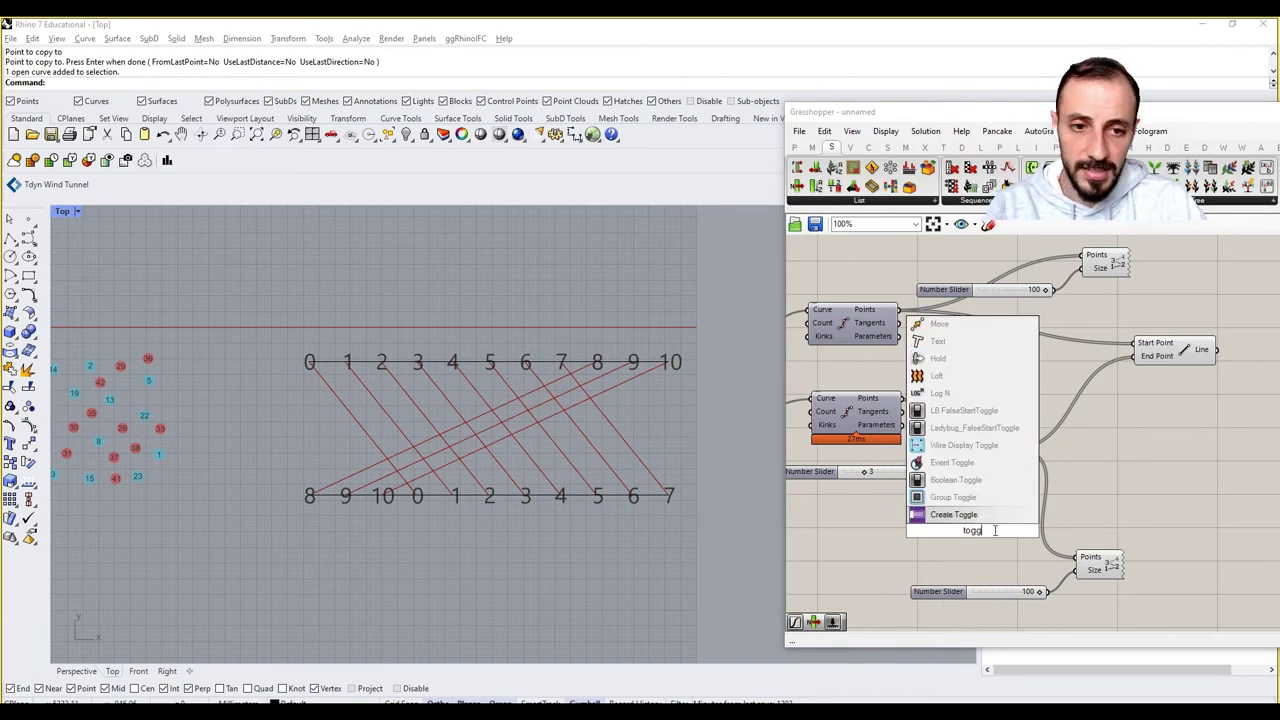
key("Up")
key("Return")
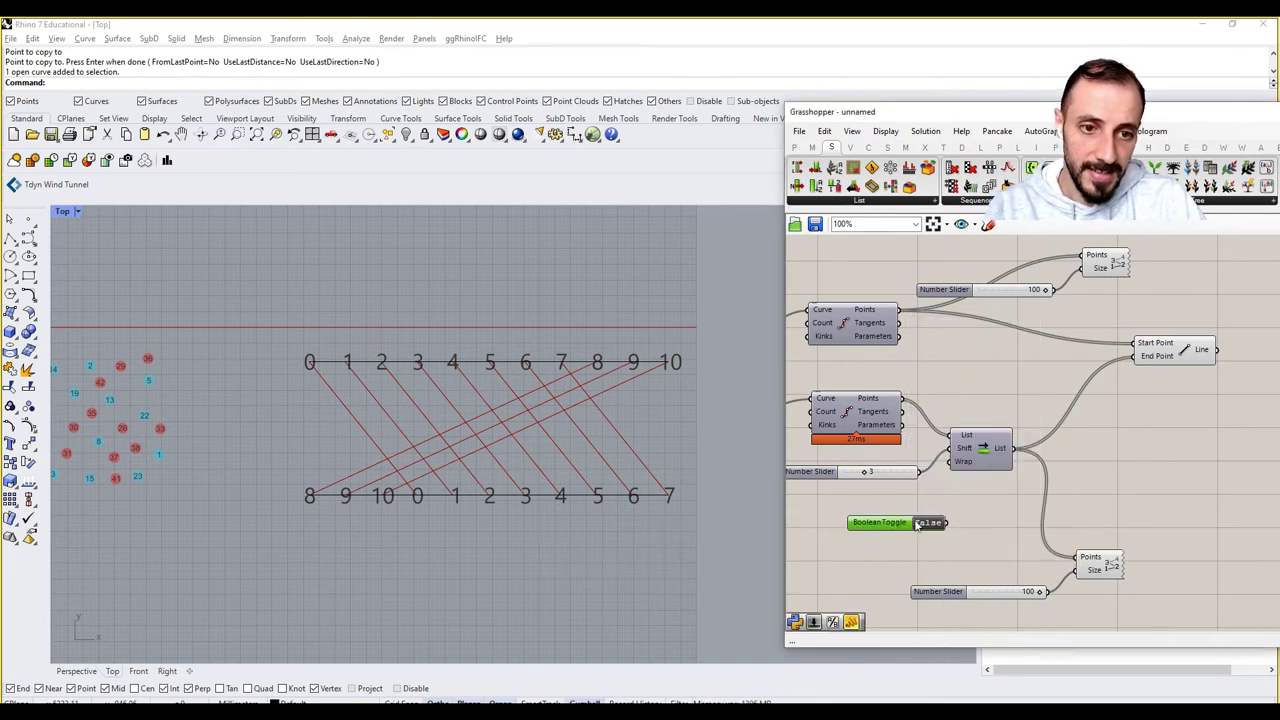
left_click_drag(940, 523, 949, 462)
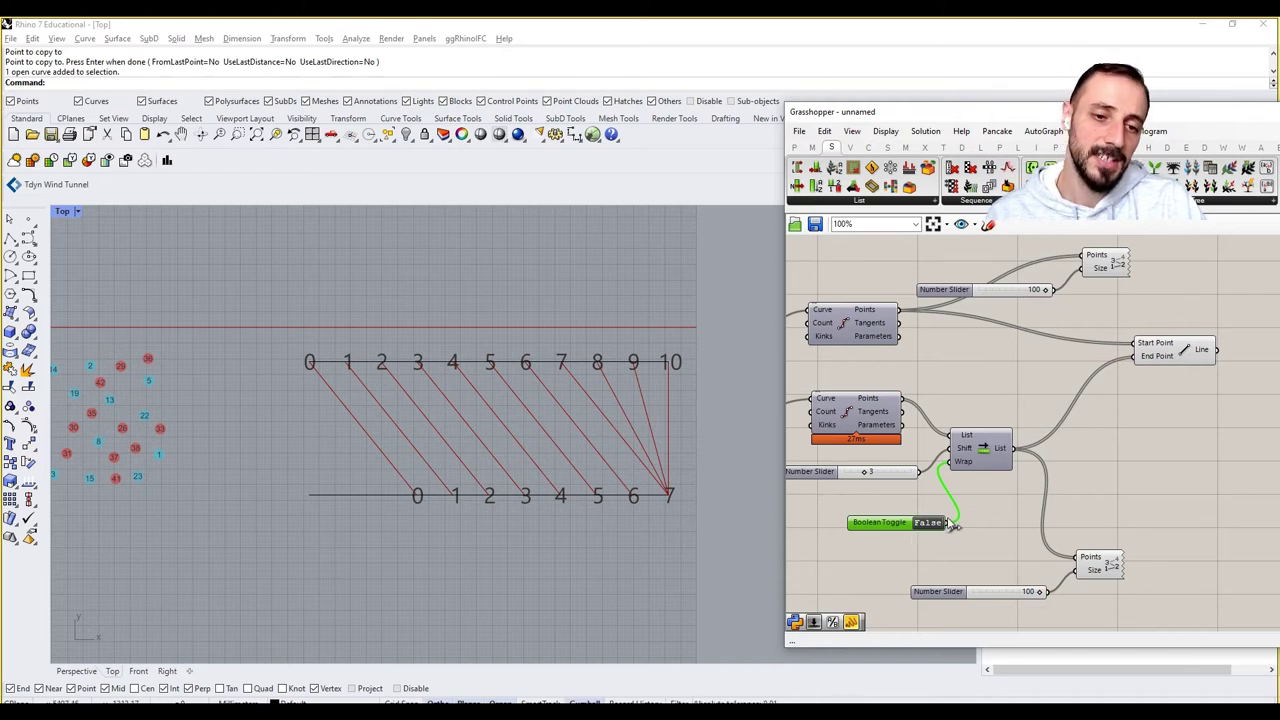
right_click_drag(952, 526, 1040, 517)
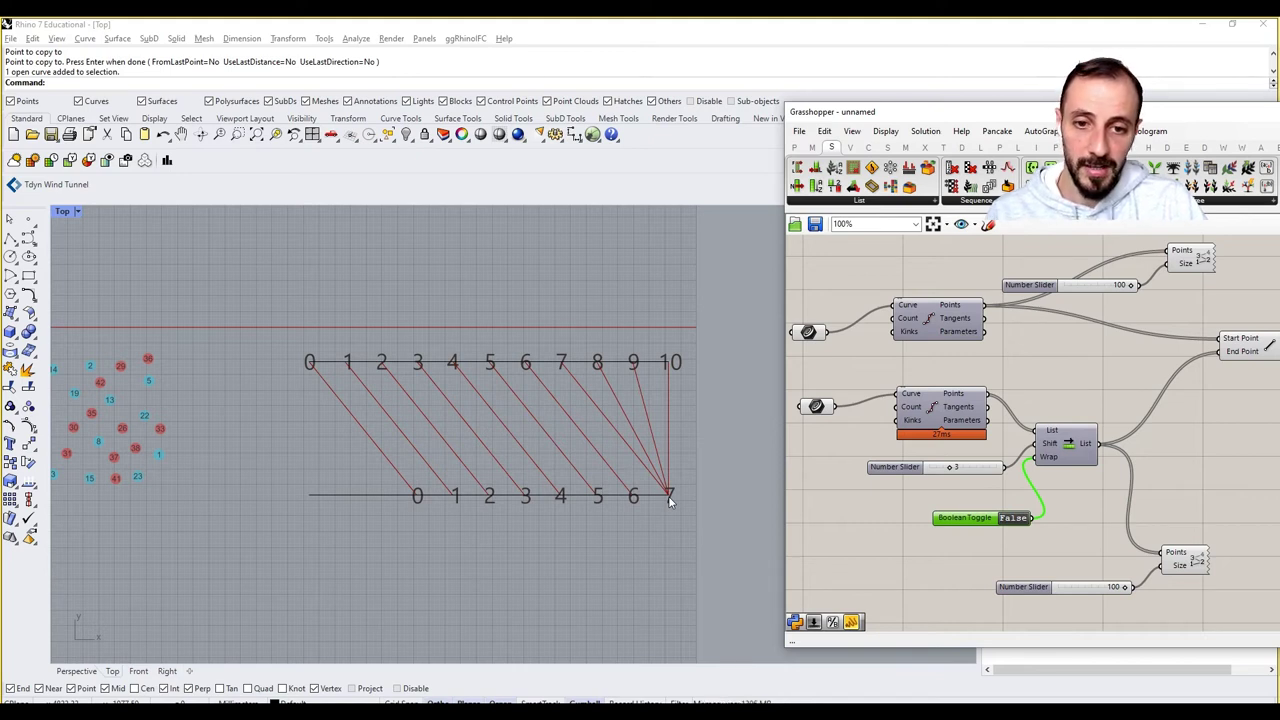
Step: Sweep the shift slider to 0 and settle it at 1 for a slight slant
left_click(953, 468)
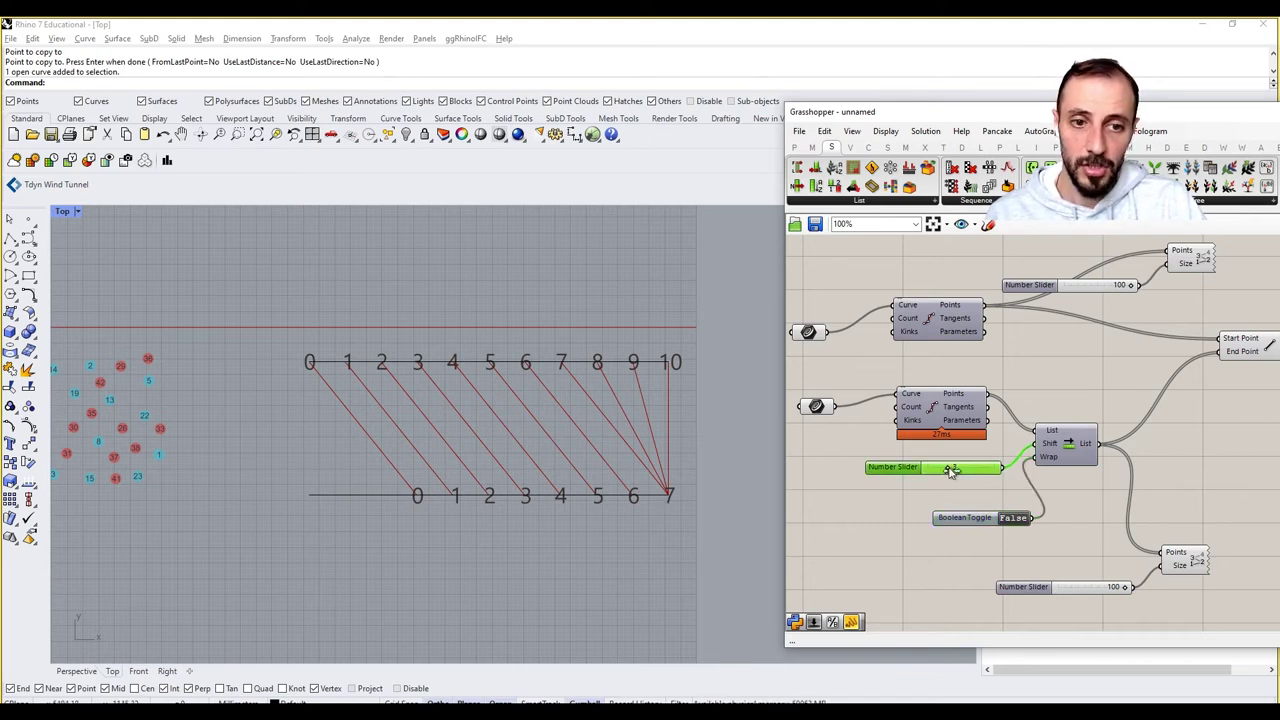
left_click_drag(952, 468, 982, 482)
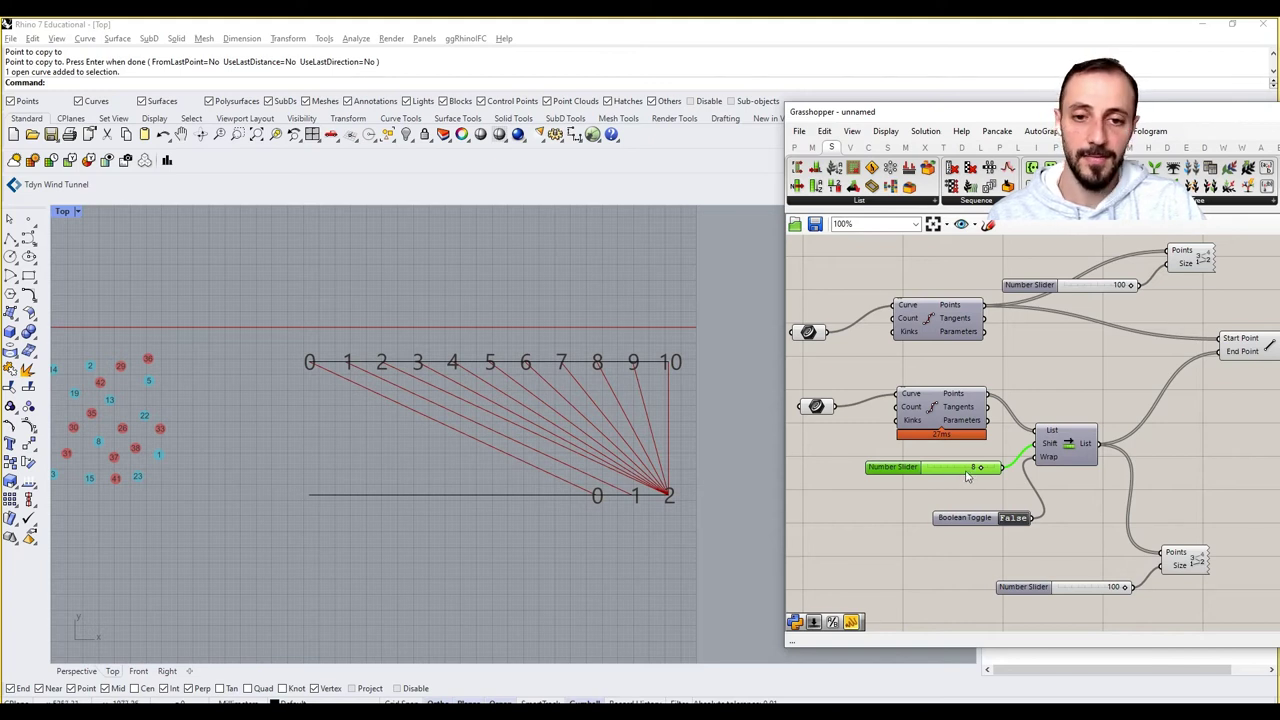
left_click_drag(980, 471, 932, 481)
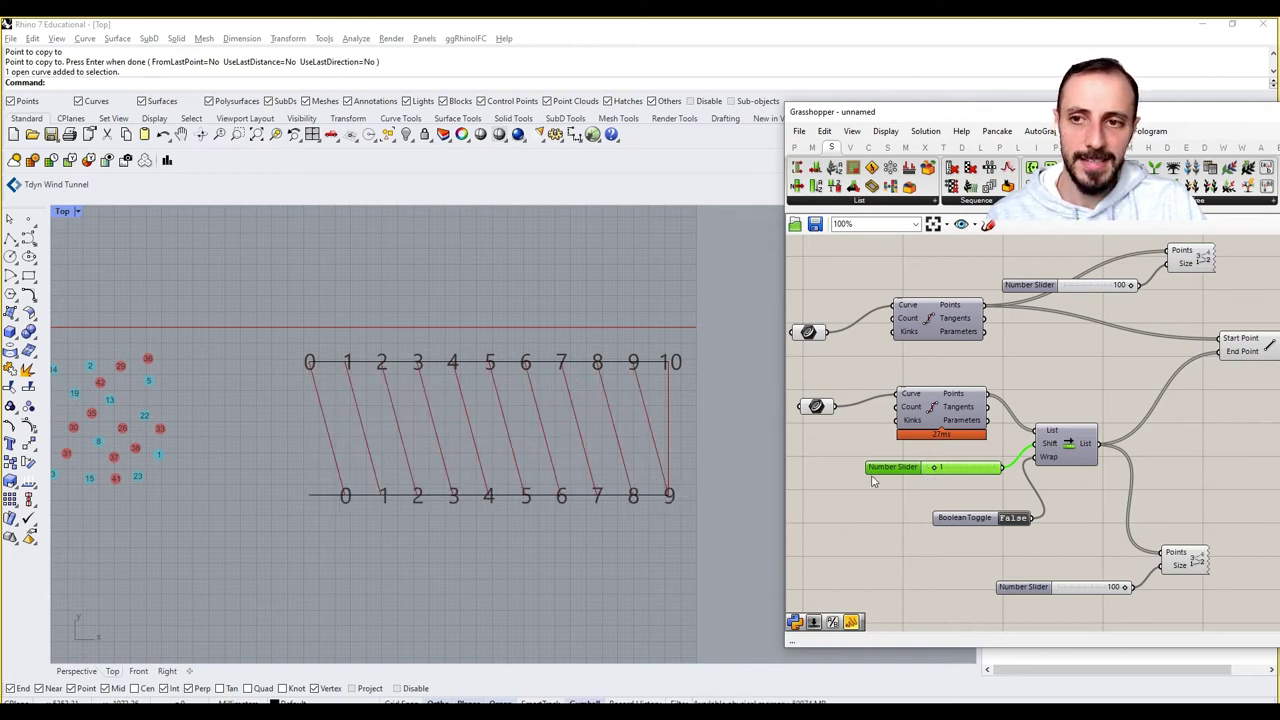
Step: Maximize the Perspective view and draw a circle
double_click(63, 211)
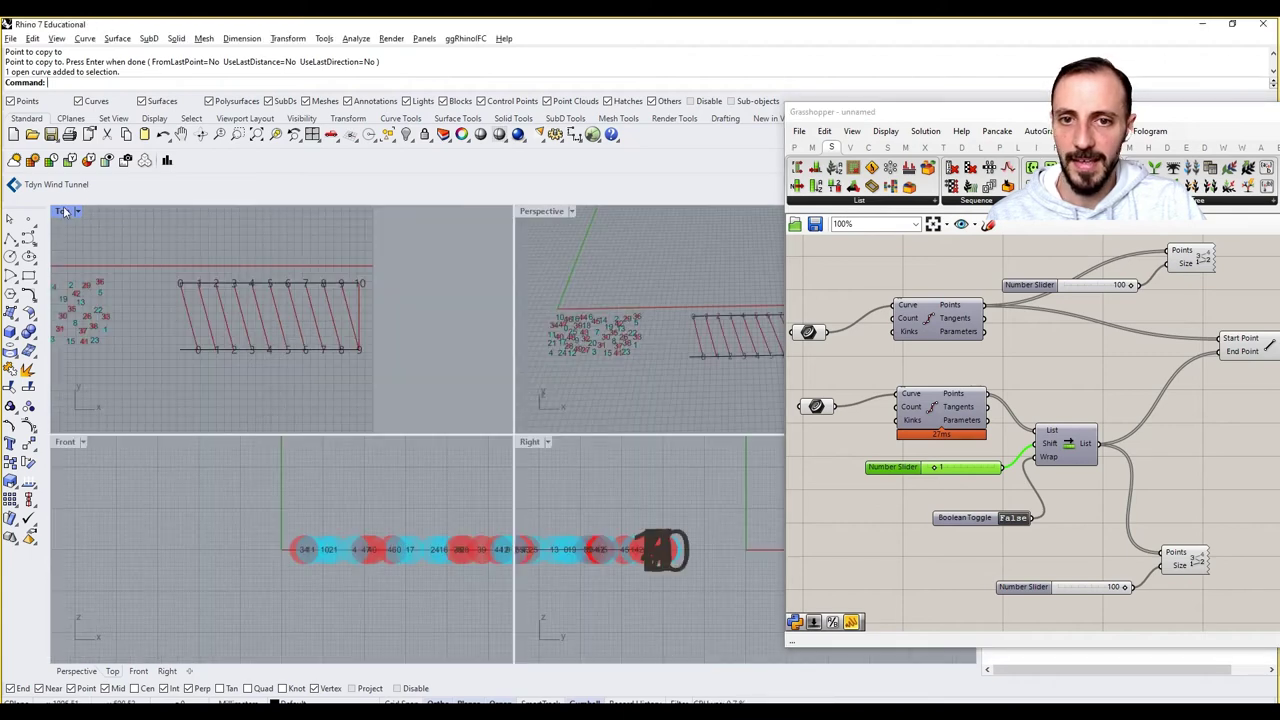
double_click(545, 211)
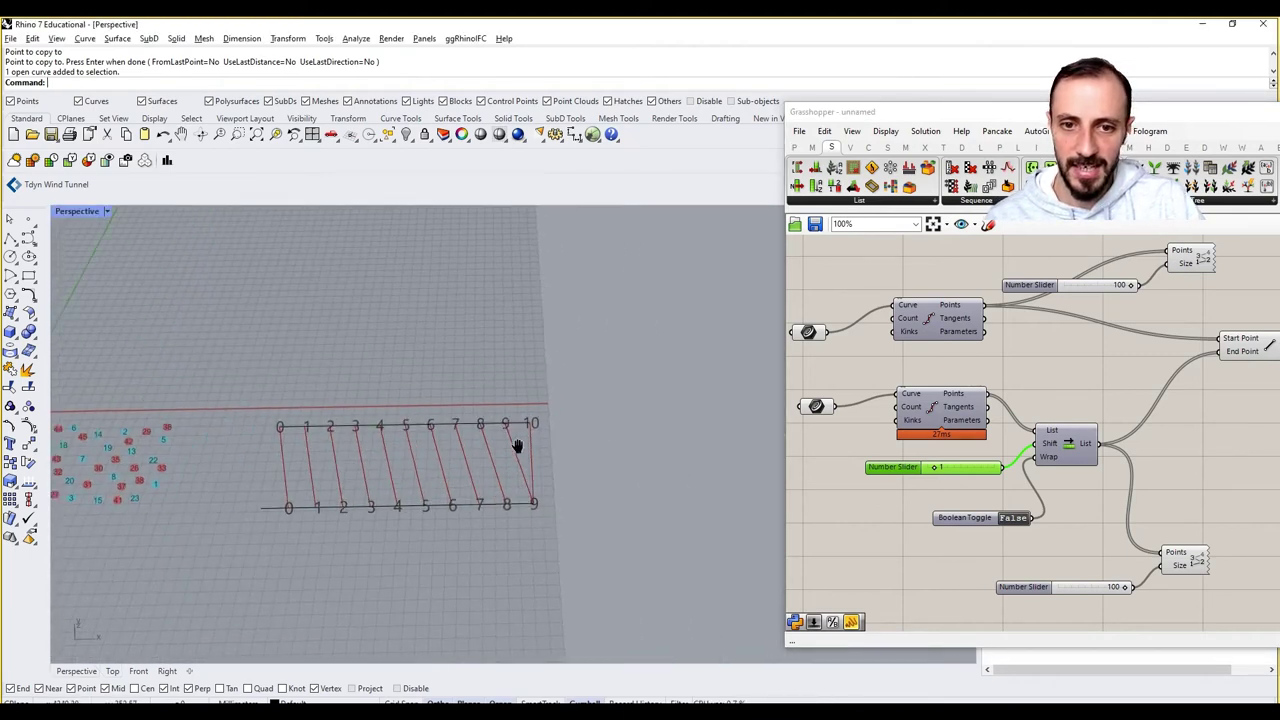
scroll(1098, 470, "down", 2)
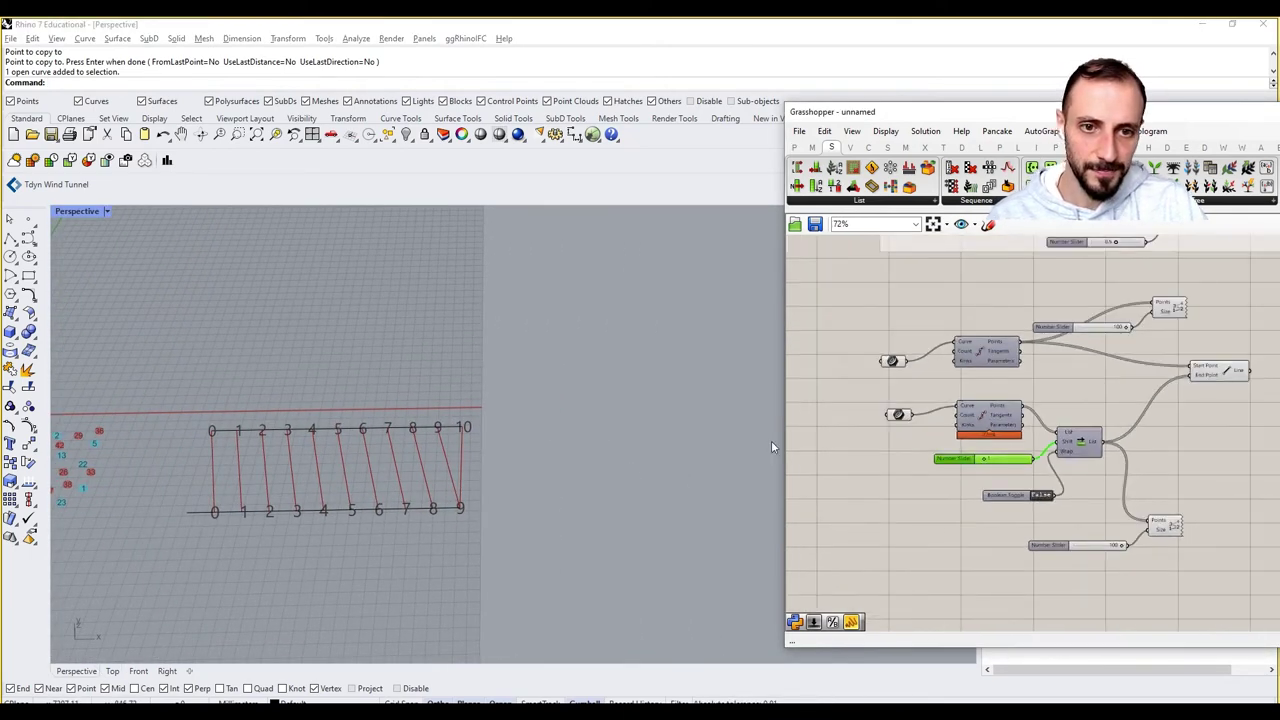
left_click(10, 256)
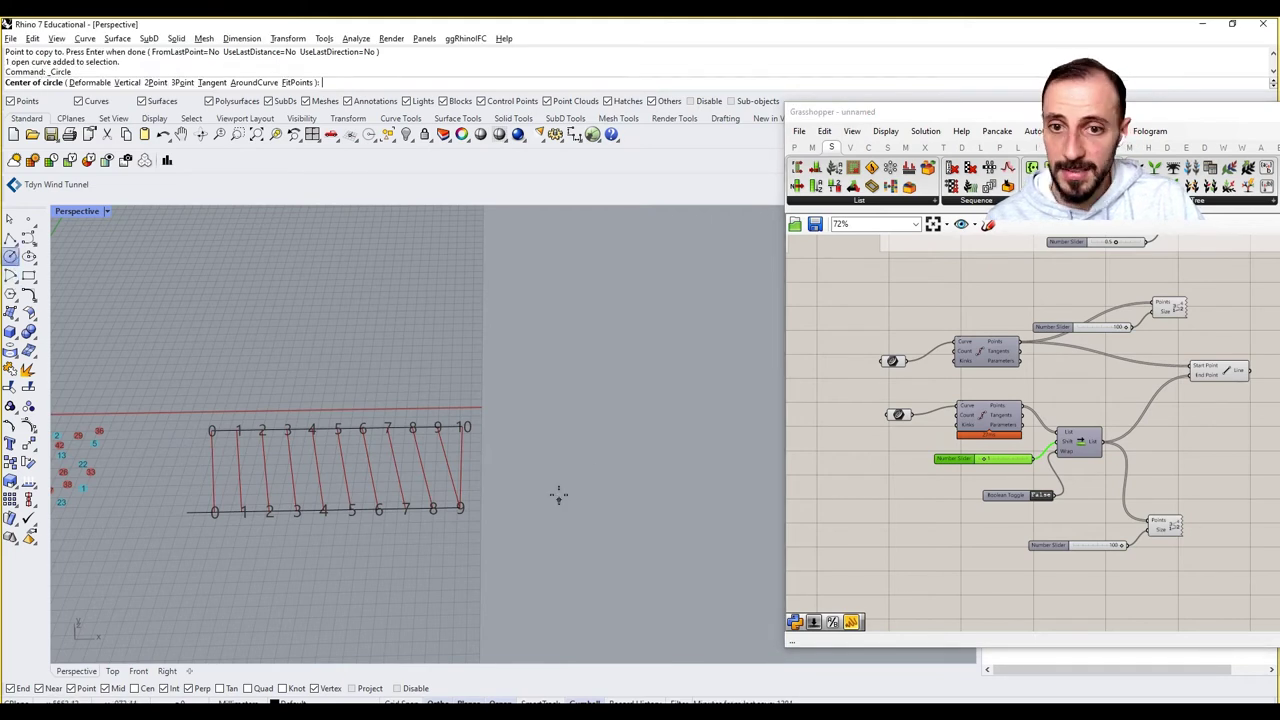
left_click(622, 465)
left_click(622, 505)
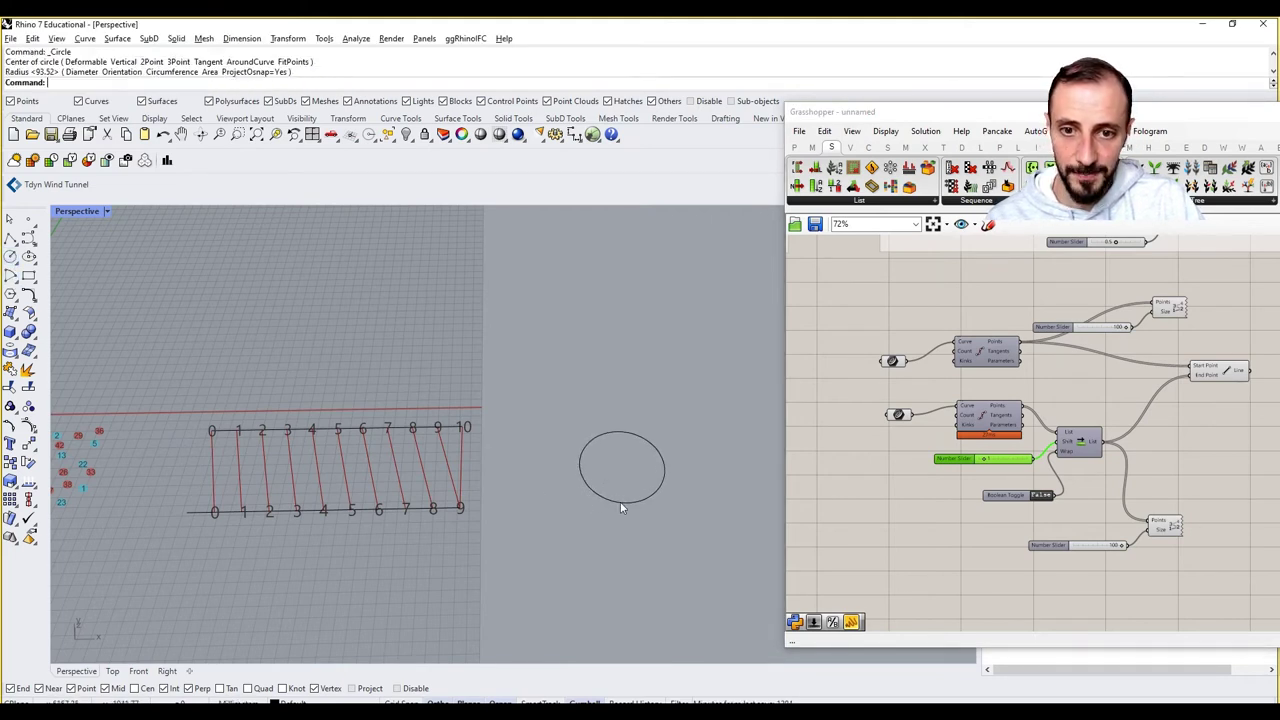
Step: Copy the circle with Vertical=Yes and place the copy directly above the original
type("copy")
key("Return")
left_click(103, 83)
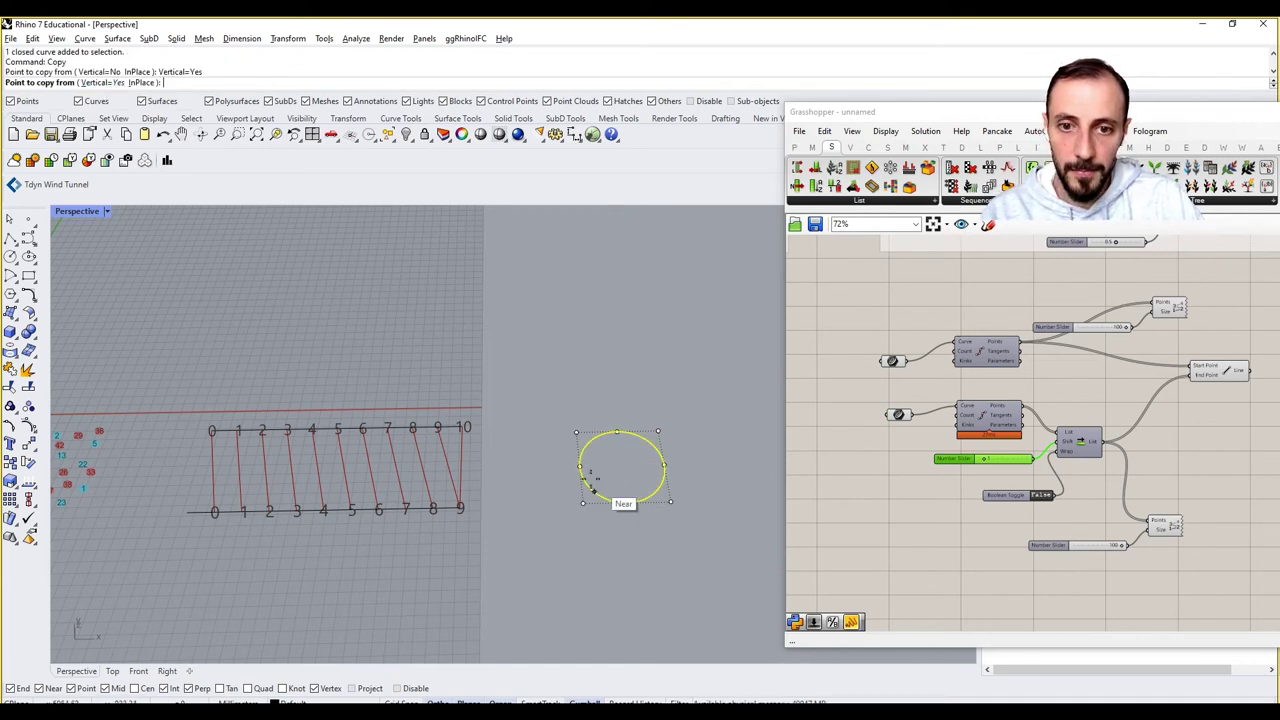
left_click(580, 465)
left_click(602, 314)
key("Return")
key("Escape")
left_click(662, 352)
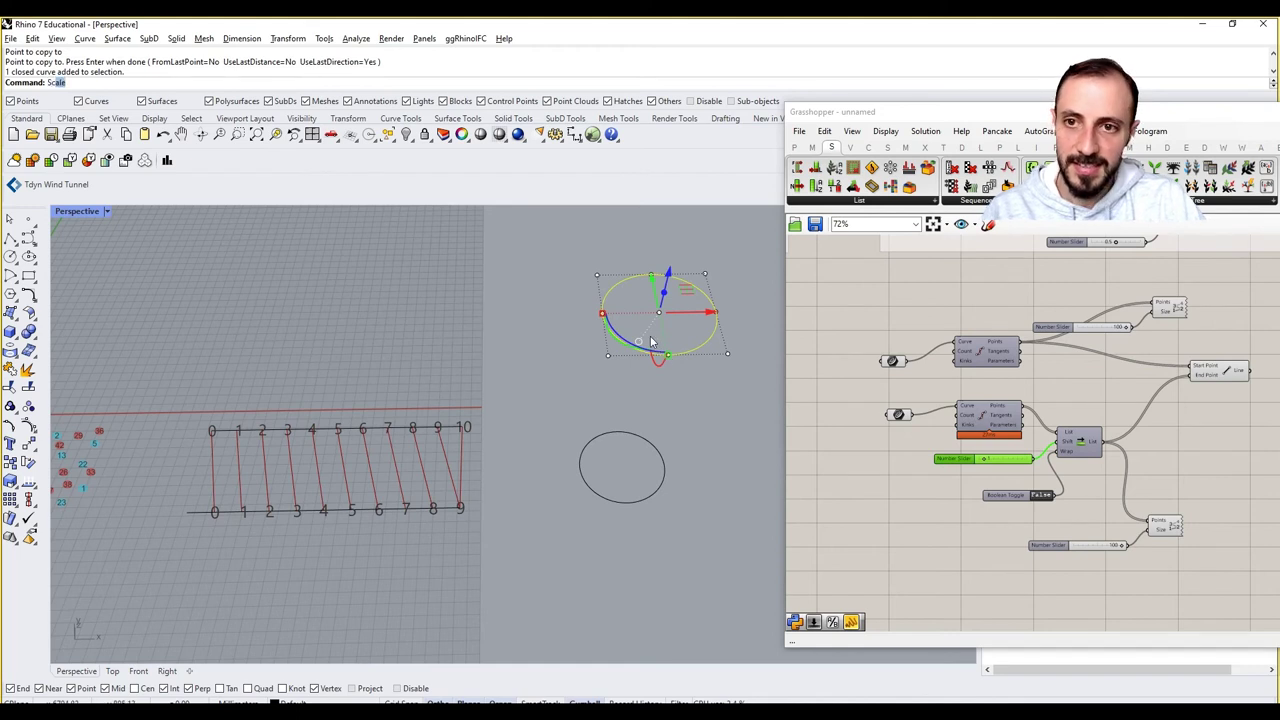
key("Escape")
key("Escape")
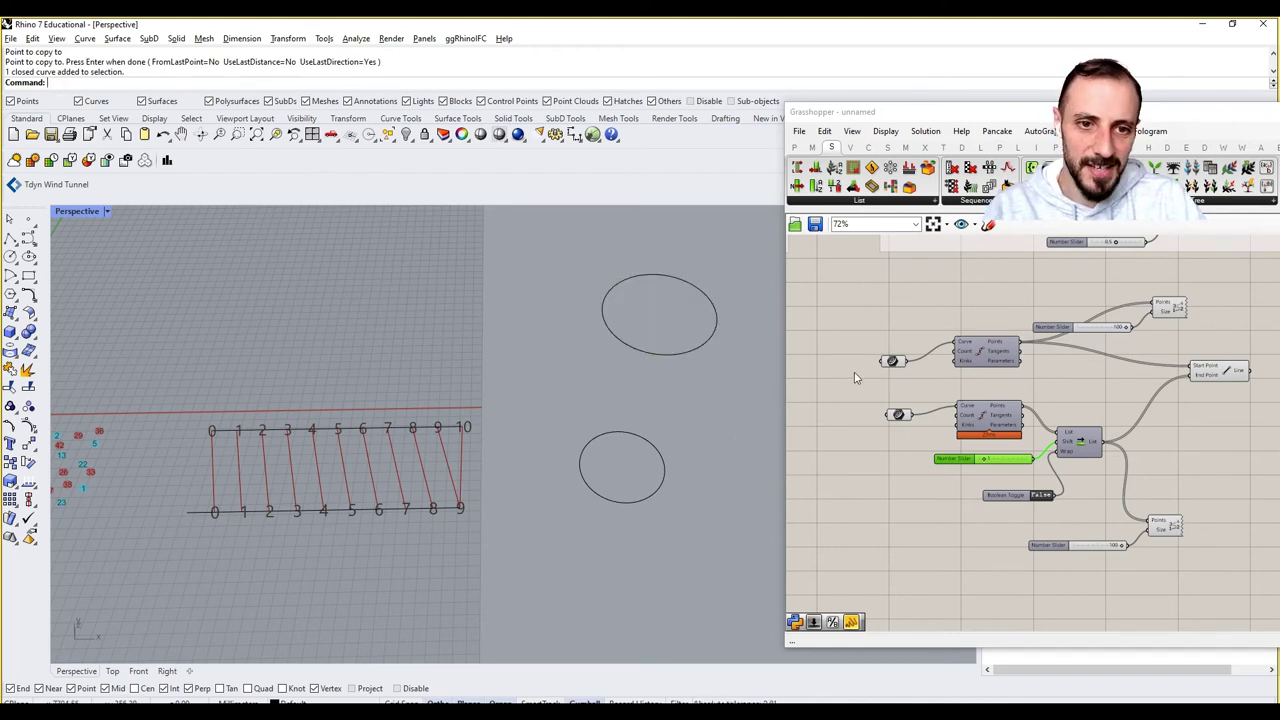
Step: Reference the upper and lower circles into the two Curve parameters
right_click_drag(891, 391, 869, 389)
right_click(868, 362)
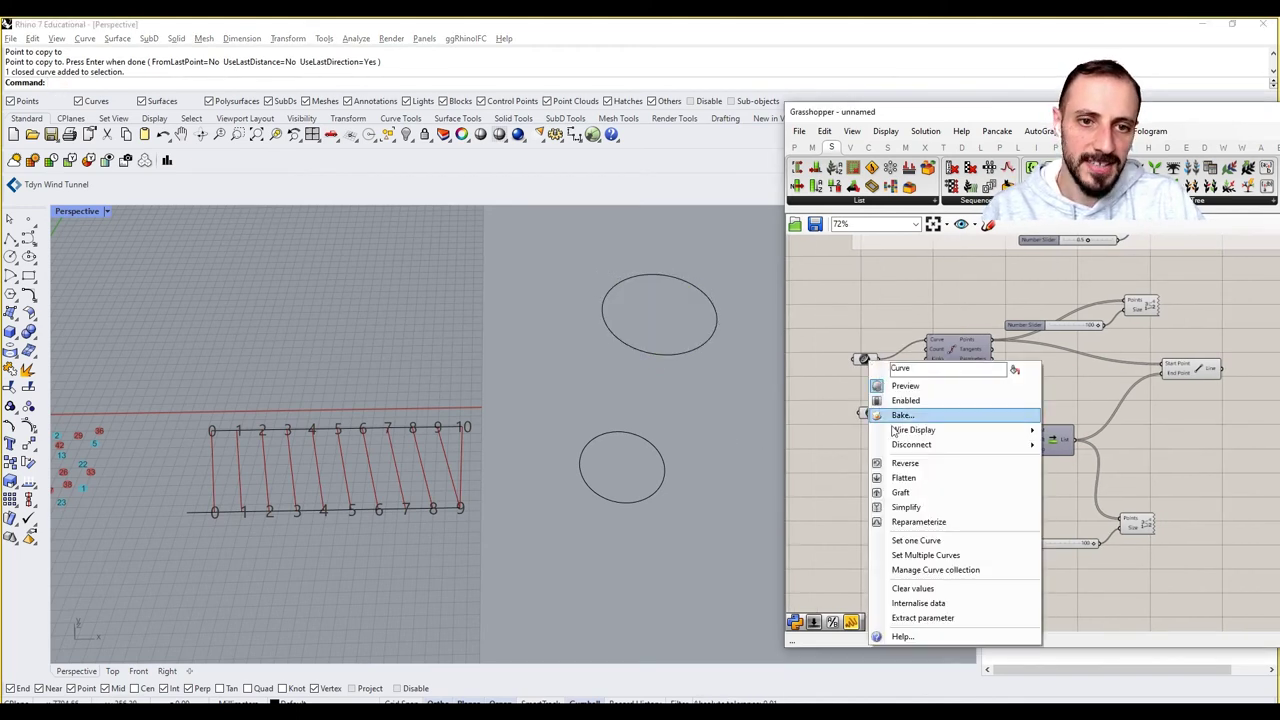
left_click(916, 540)
left_click(672, 352)
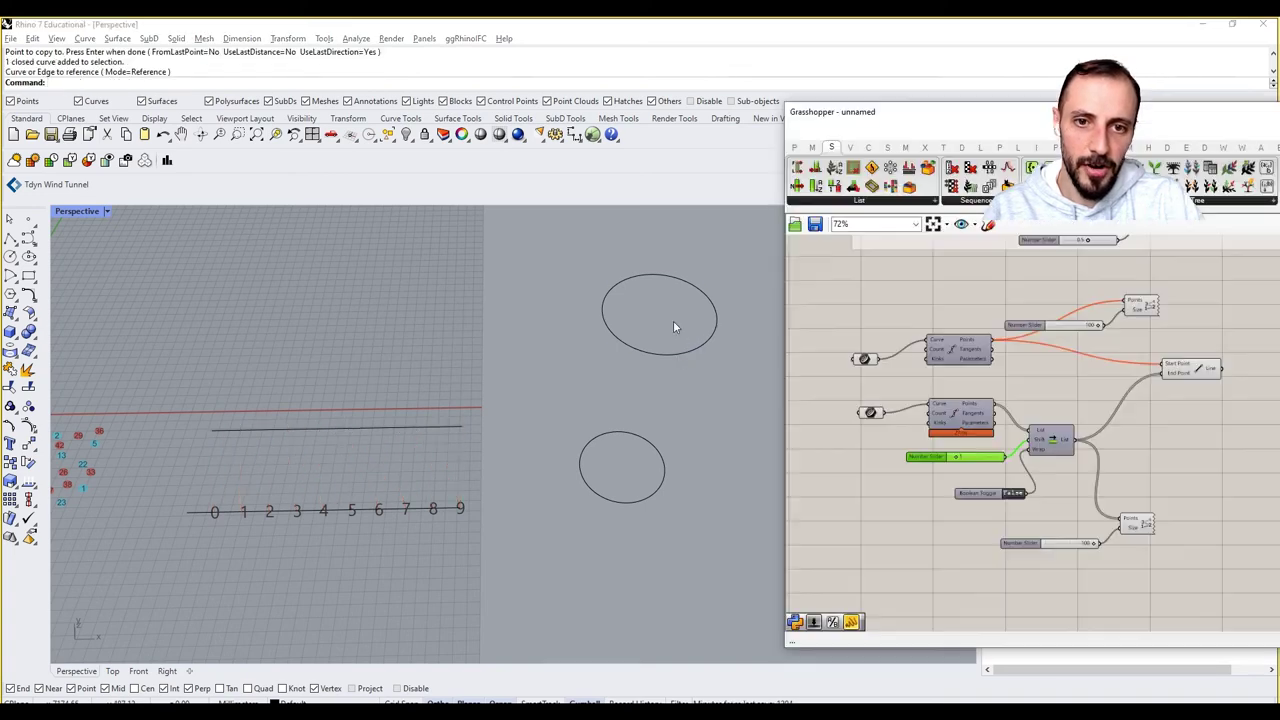
right_click(872, 419)
left_click(916, 586)
left_click(663, 470)
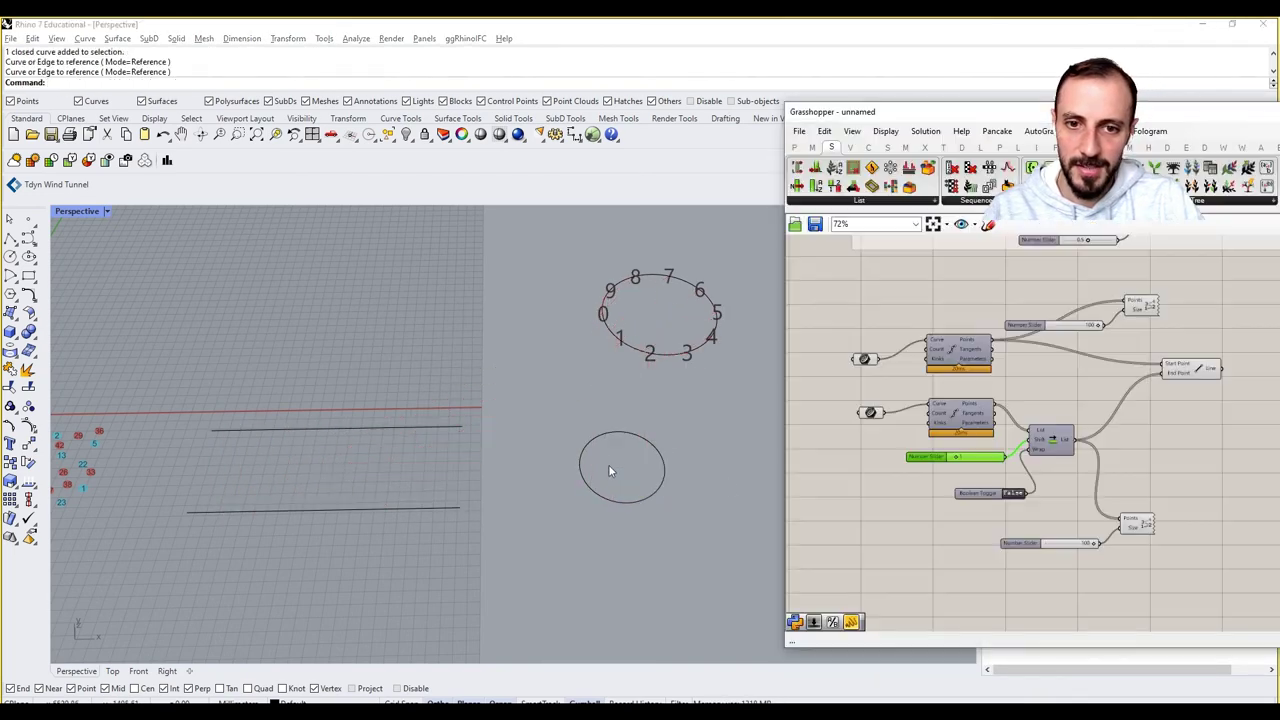
Step: Move the upper circle down toward the lower one, shortening the lines
right_click_drag(614, 474, 640, 500)
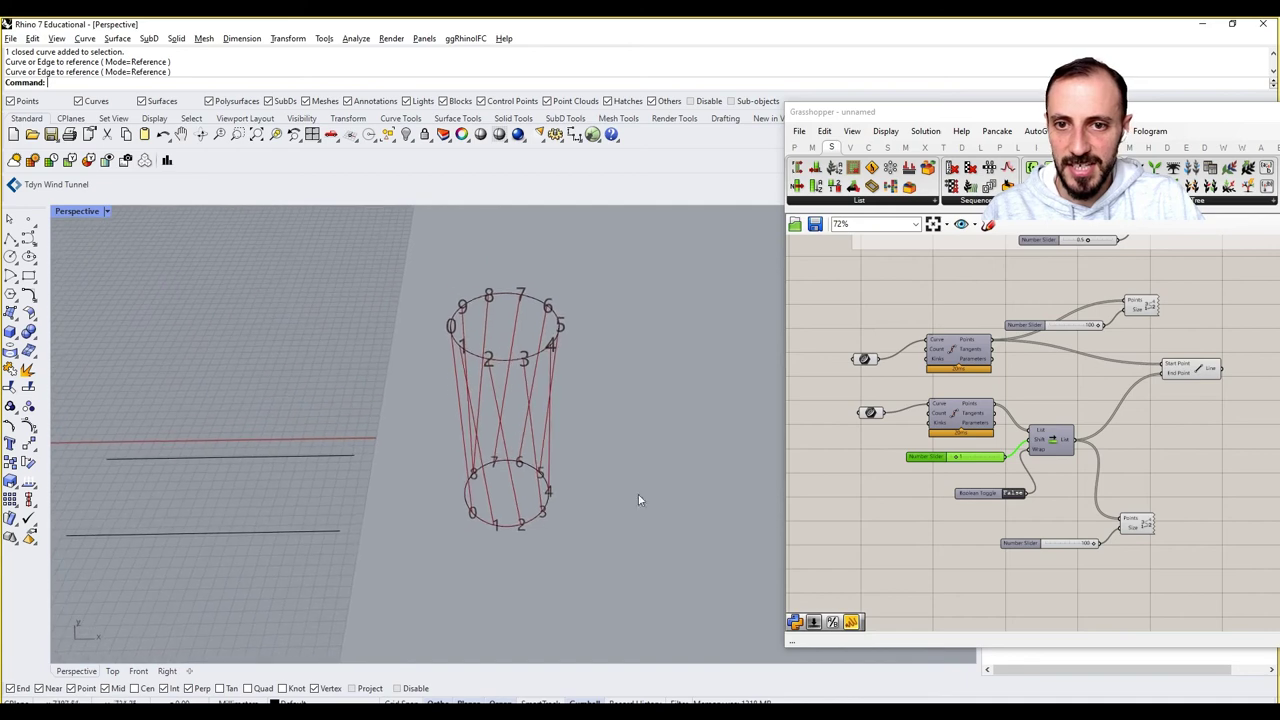
left_click(517, 360)
left_click_drag(494, 290, 500, 380)
right_click_drag(500, 380, 580, 470)
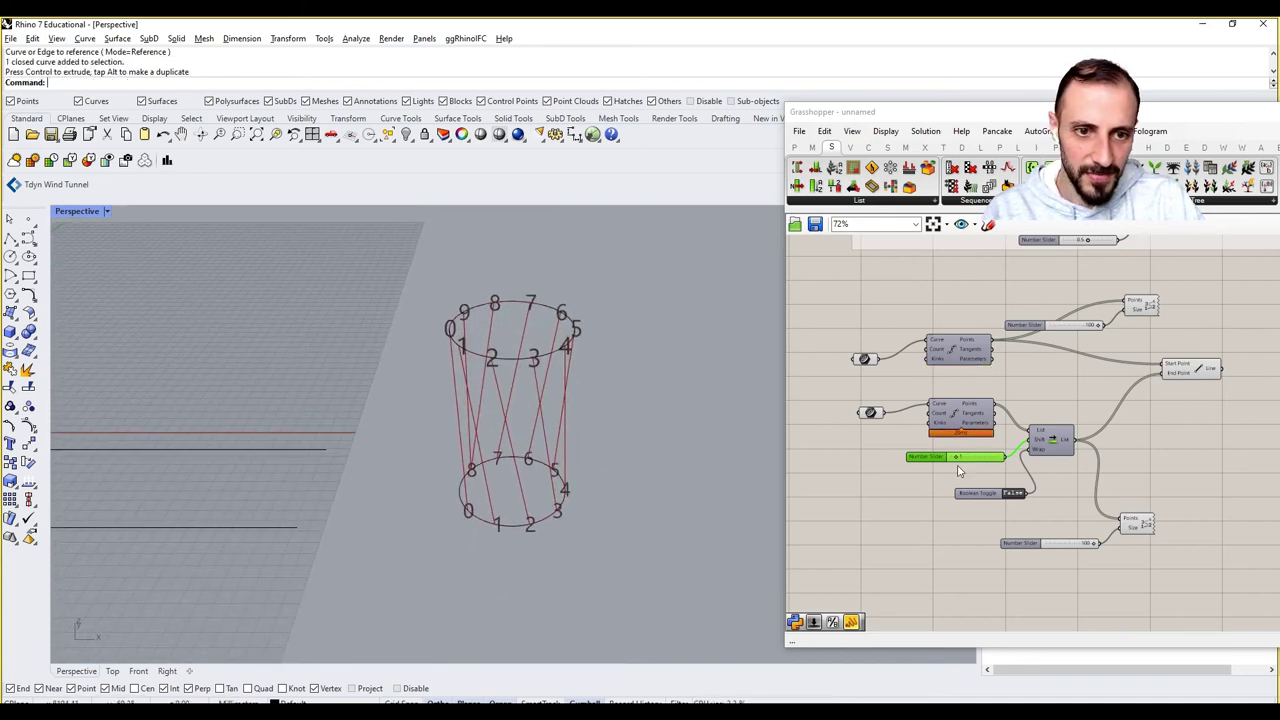
Step: Set the index shift to 4 and turn Wrap to True, twisting the lines
left_click_drag(957, 458, 974, 459)
left_click(1014, 494)
right_click_drag(697, 461, 555, 442)
Step: Add a Loft component and feed the shifted lines into its Curves input
right_click_drag(1156, 469, 1041, 481)
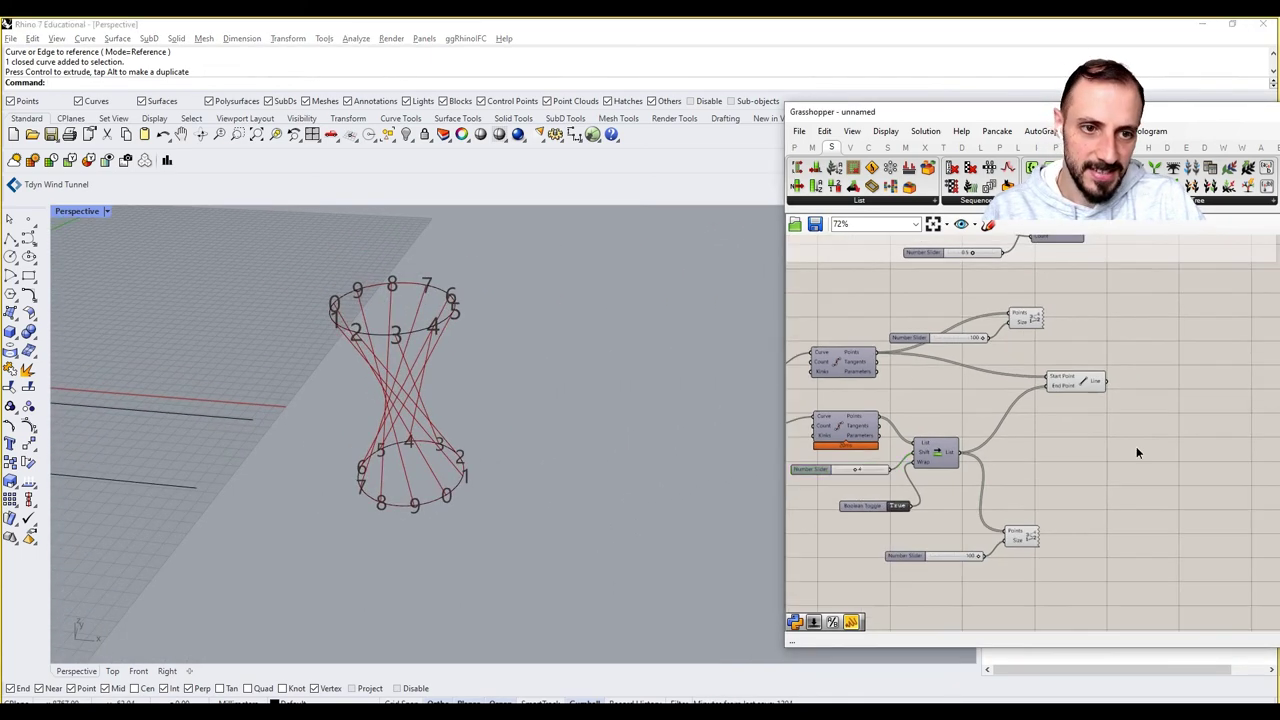
double_click(1136, 445)
type("loft")
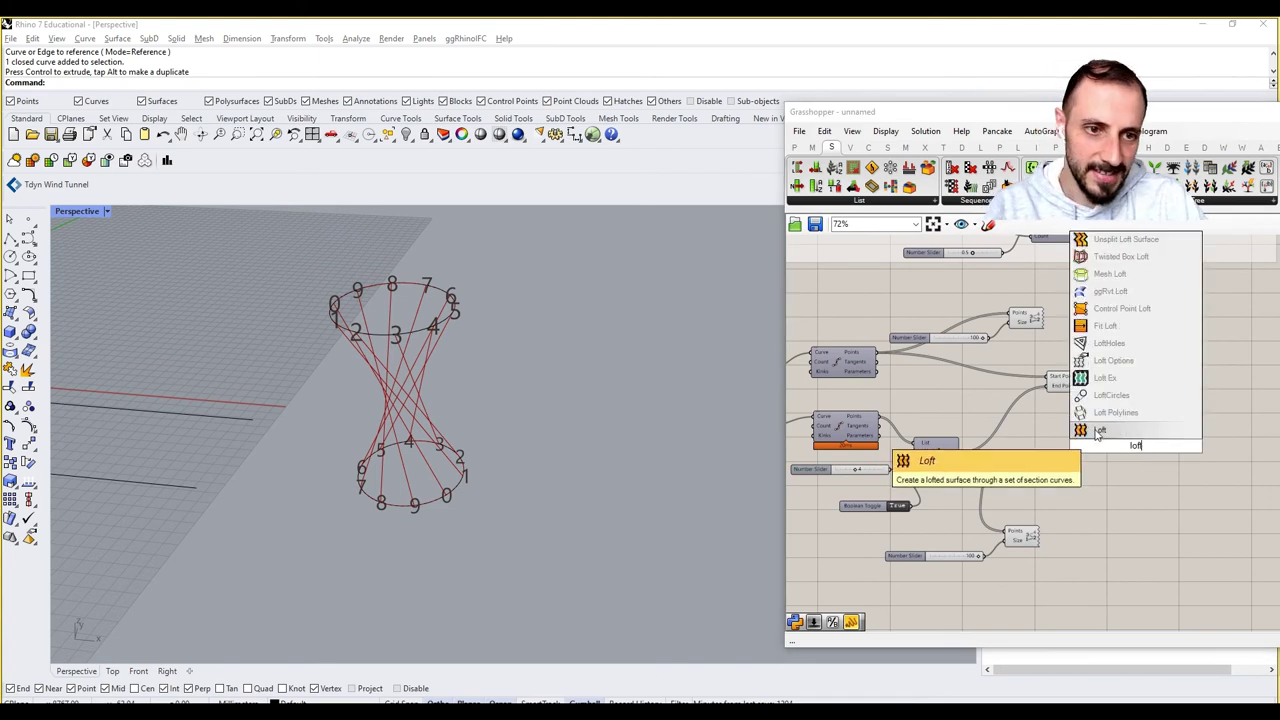
left_click(1100, 430)
left_click_drag(1110, 445, 1157, 409)
Step: Enable Closed loft in the Loft options, producing the closed hyperboloid surface
right_click(1142, 413)
mouse_move(1166, 527)
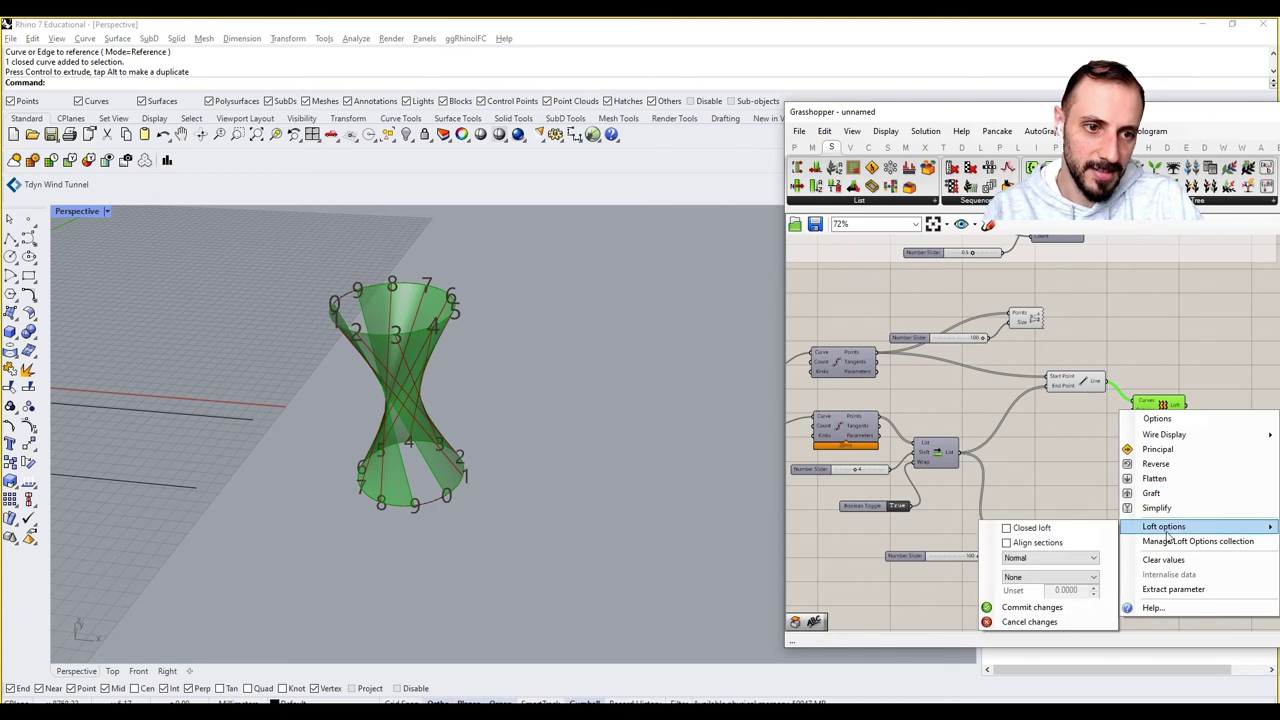
left_click(1009, 529)
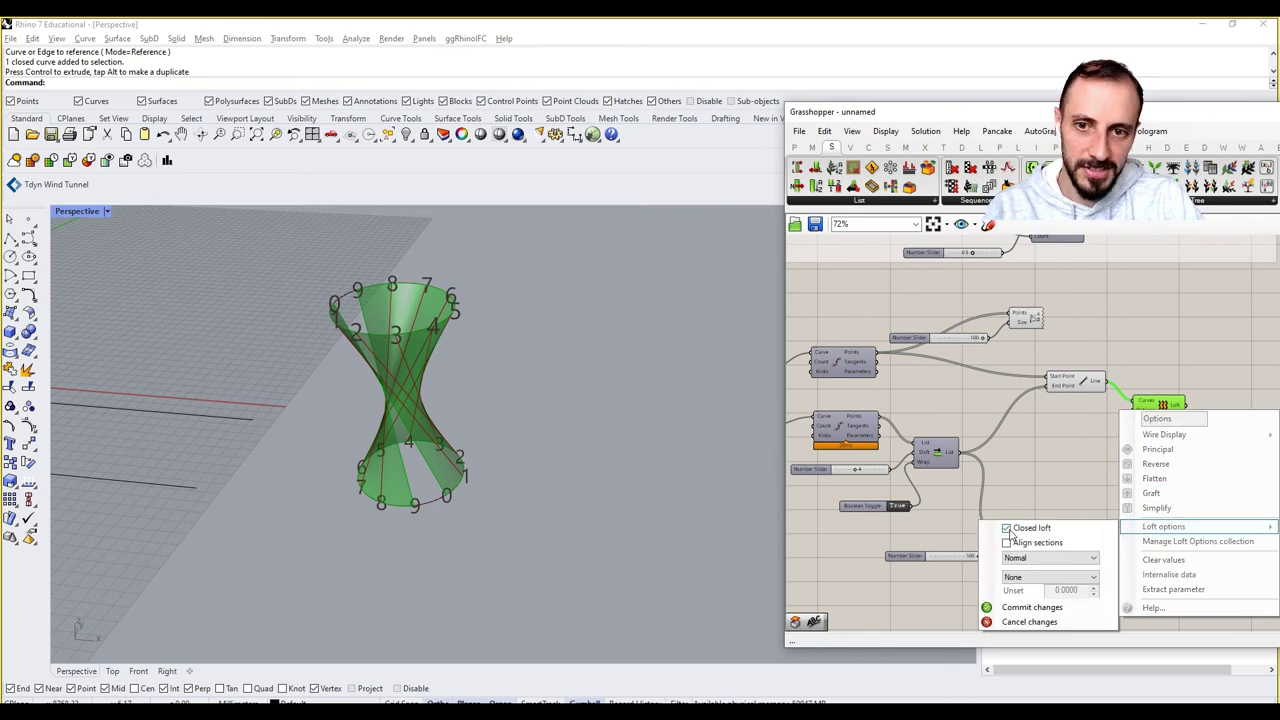
left_click(1030, 607)
right_click_drag(420, 440, 464, 428)
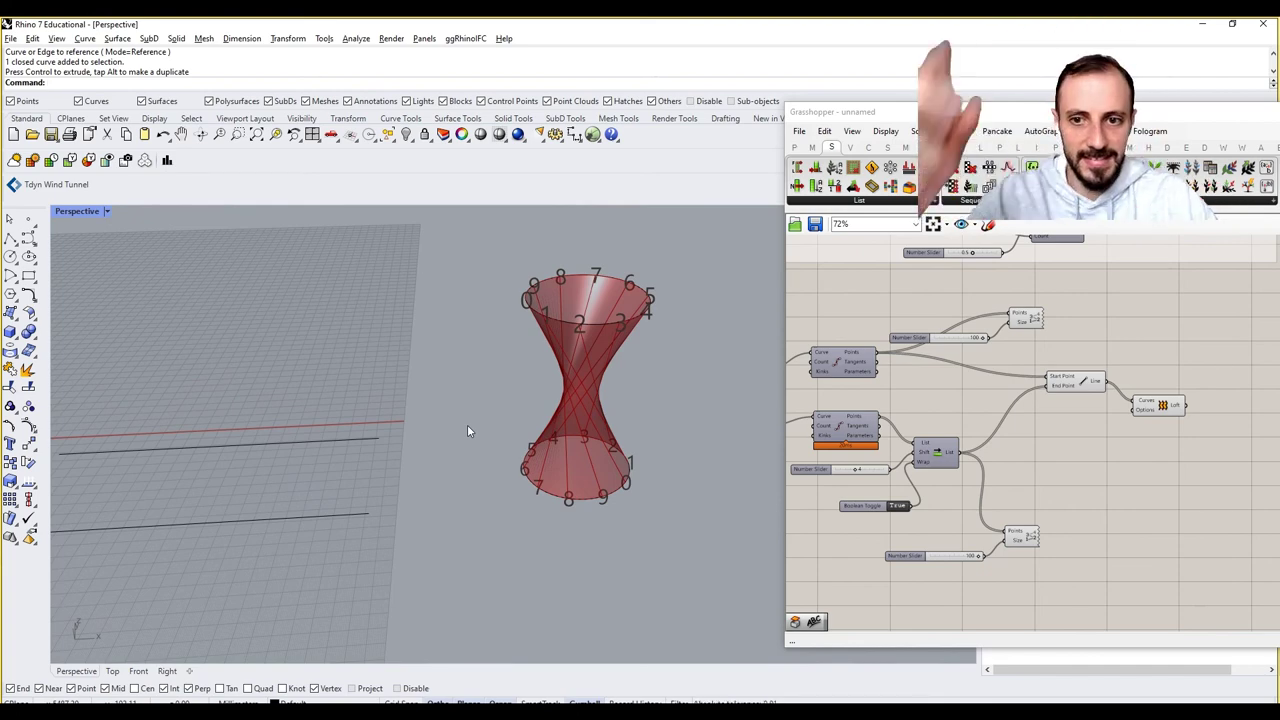
right_click_drag(466, 430, 487, 441)
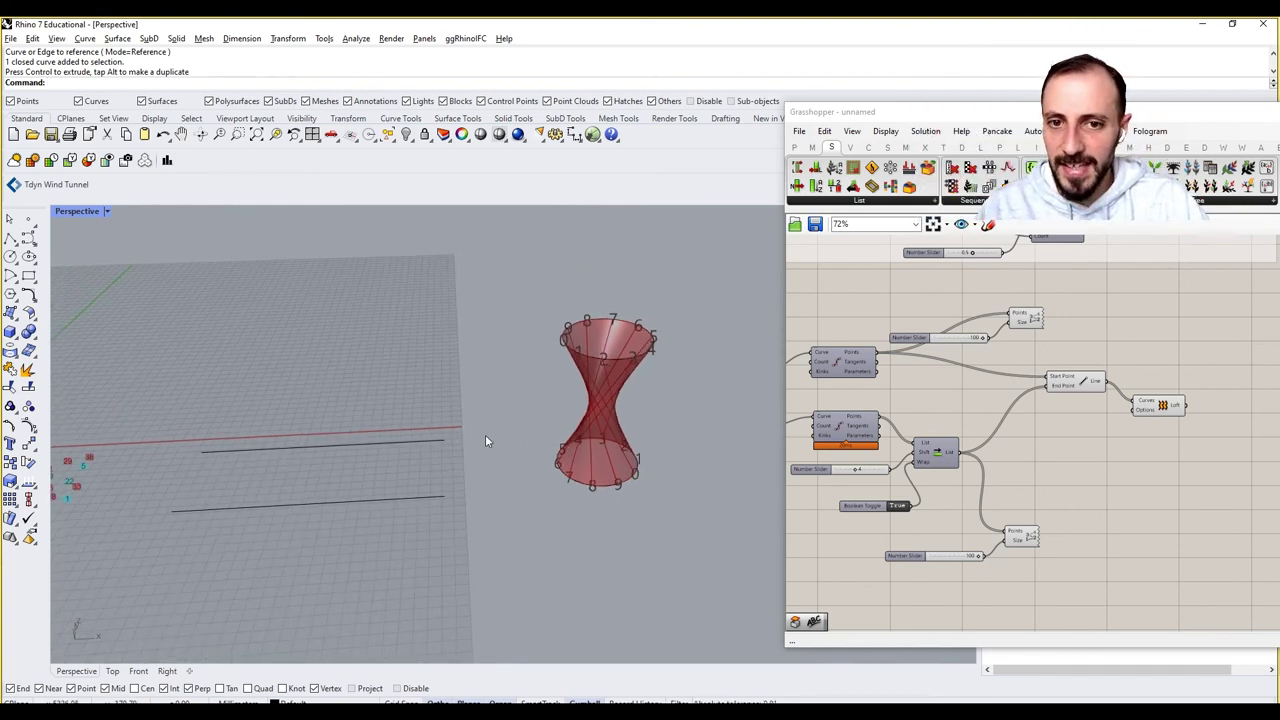
right_click_drag(924, 455, 996, 456)
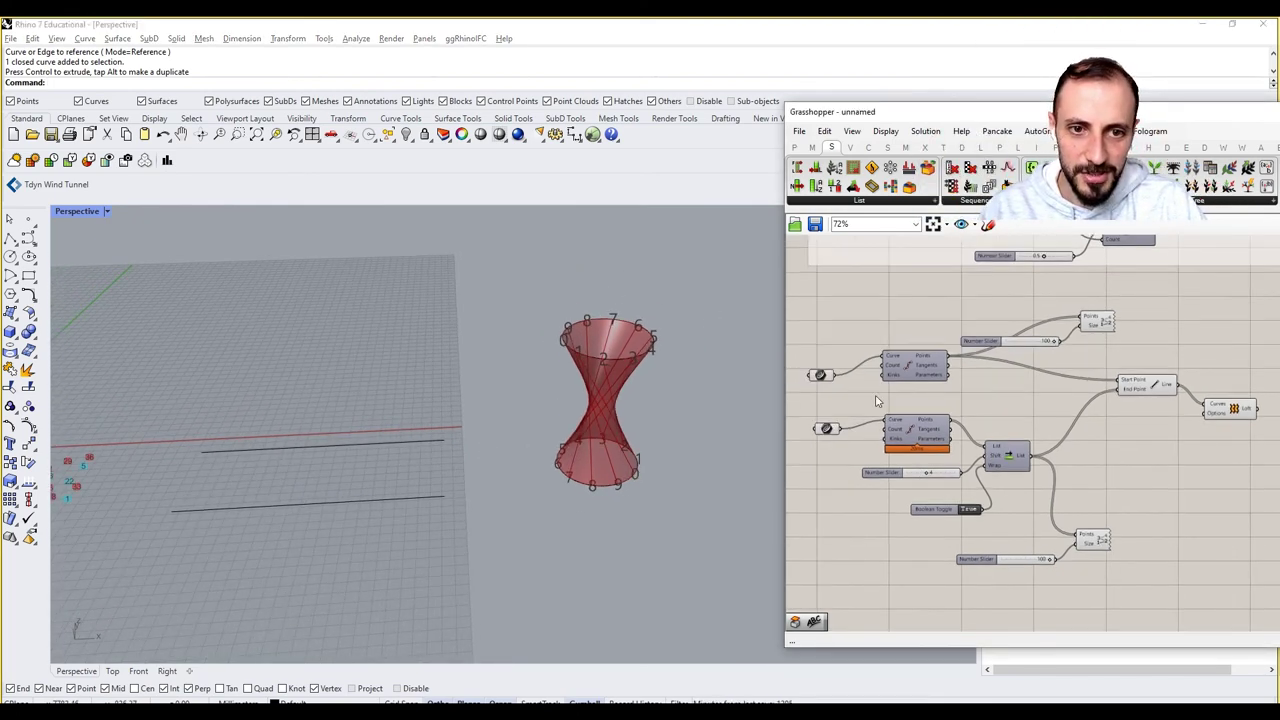
left_click_drag(937, 331, 822, 388)
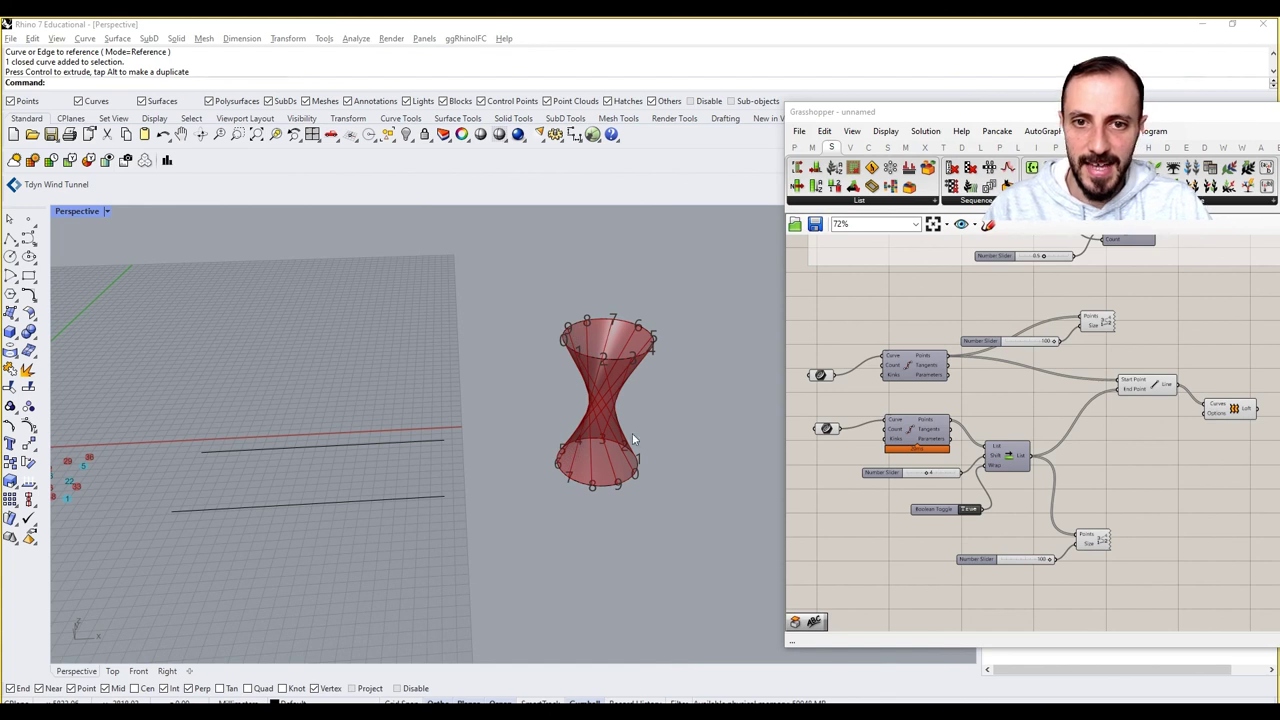
right_click_drag(603, 517, 540, 500)
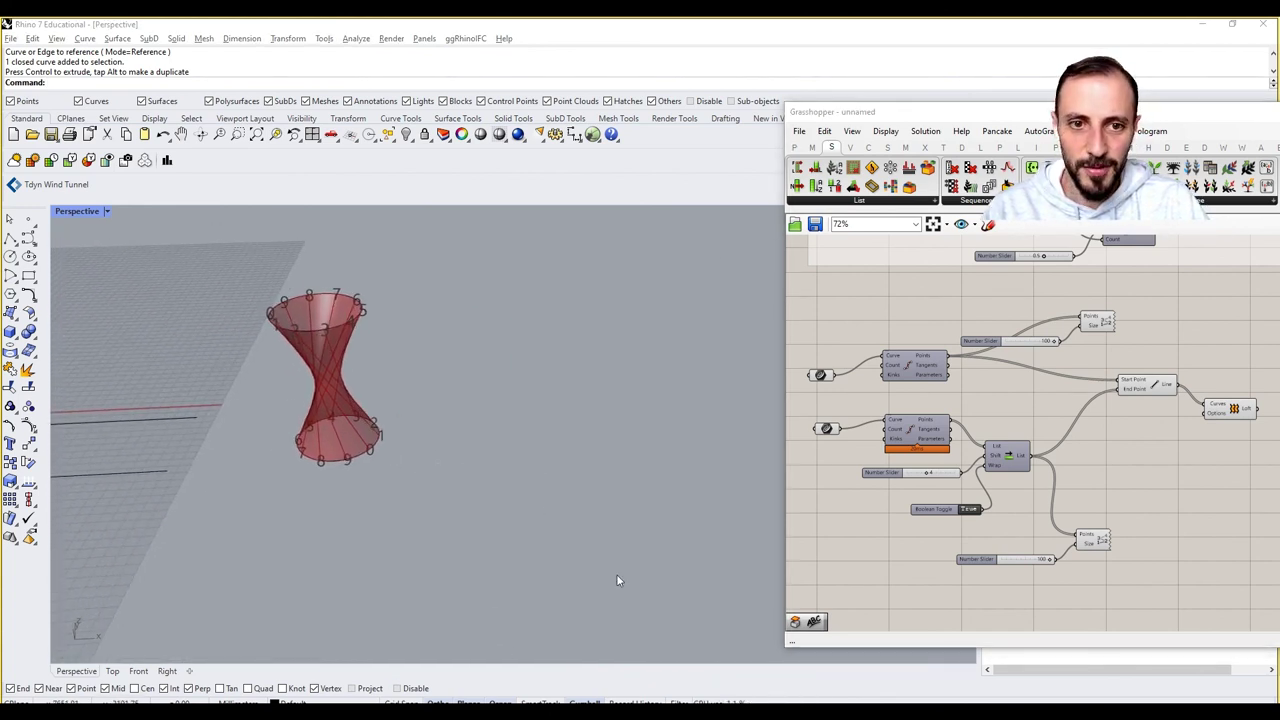